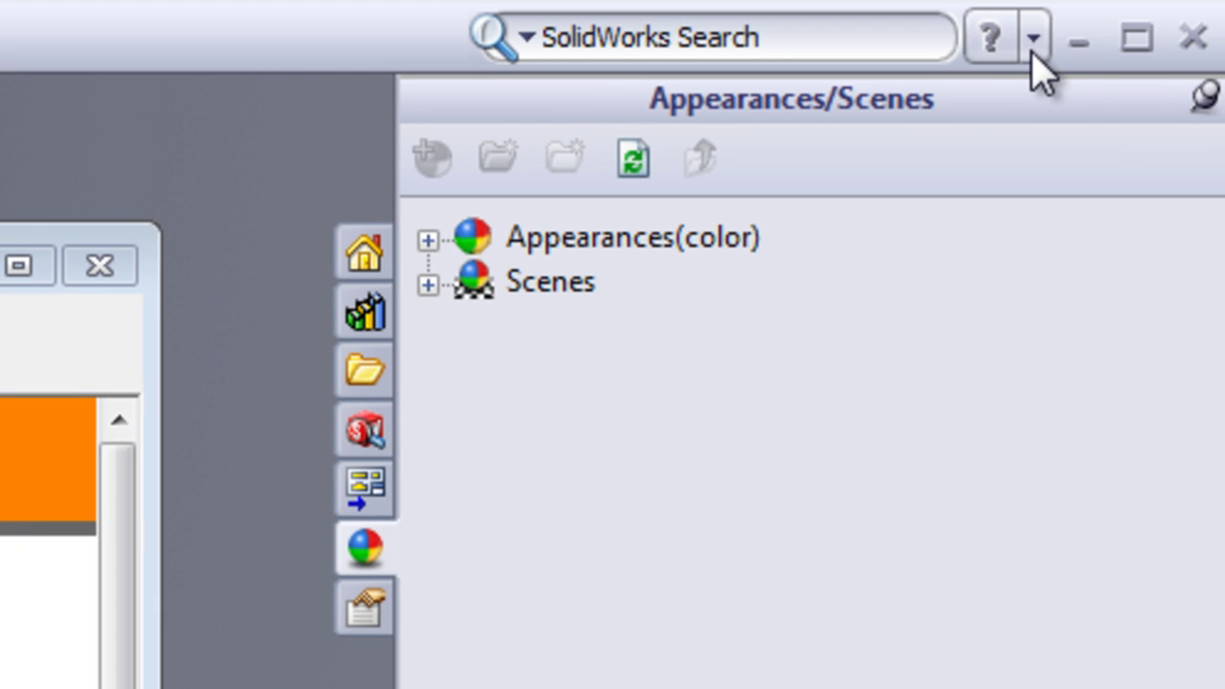
# Step: Browse the Weldments overview under Special Types of Models in SolidWorks Tutorials, then close it
pyautogui.click(1033, 43)
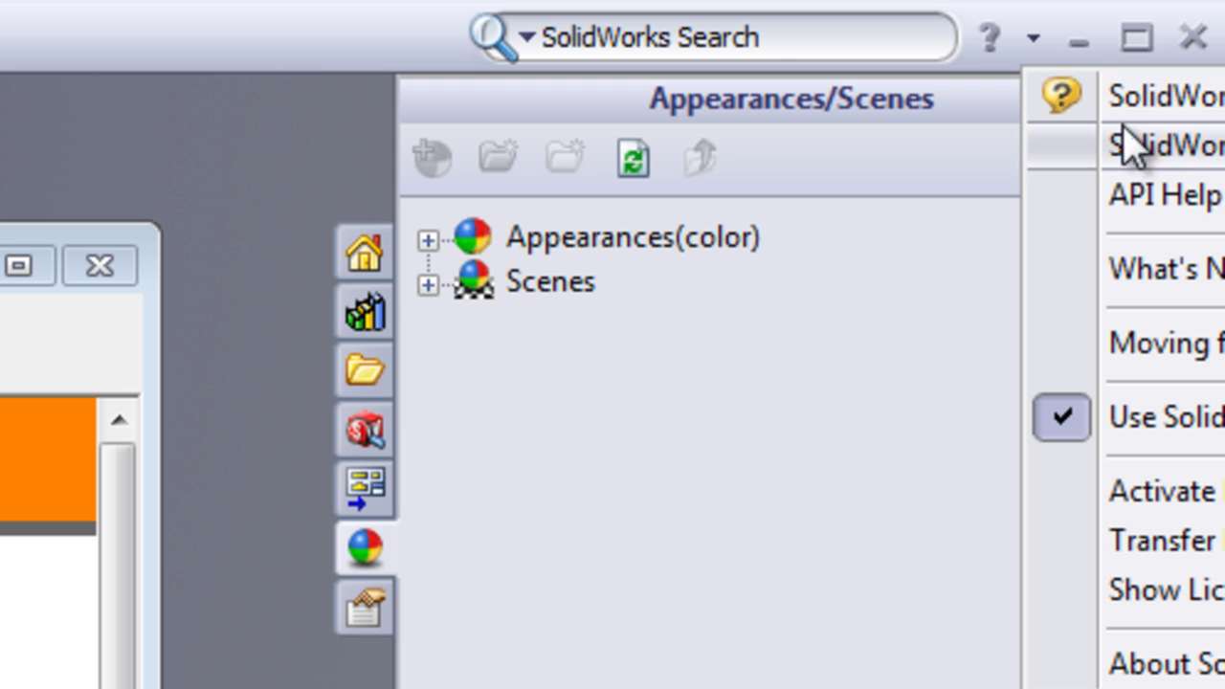
pyautogui.click(1166, 149)
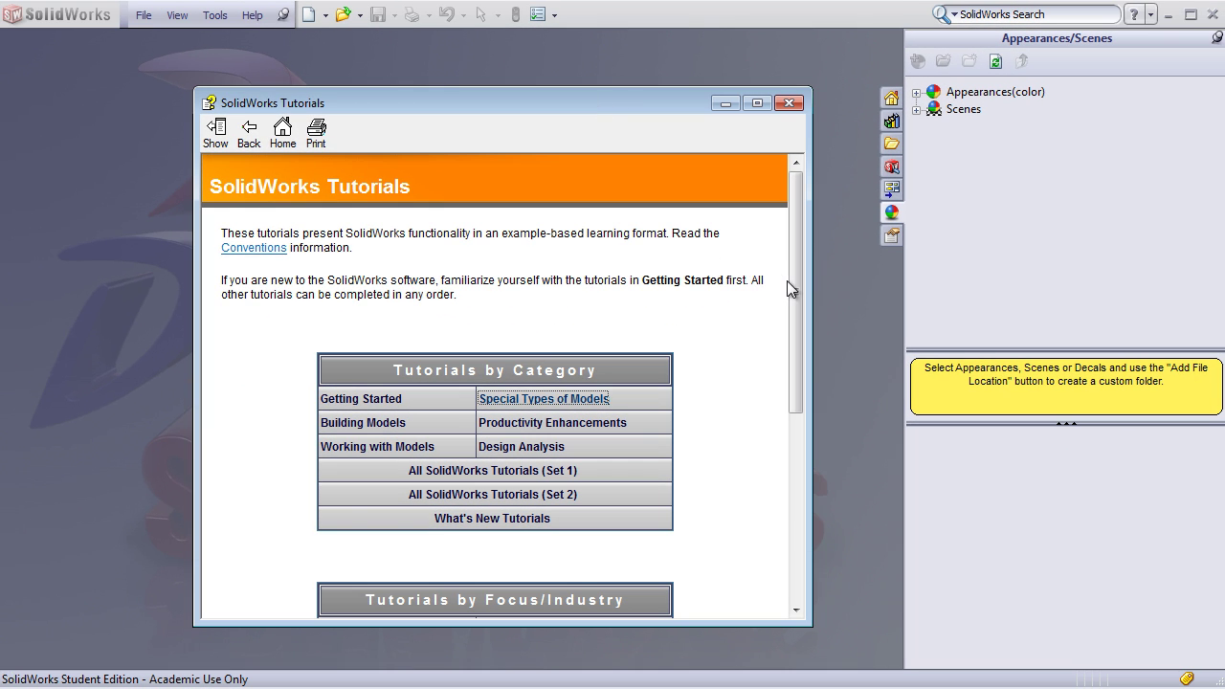
pyautogui.scroll(-3, 791, 287)
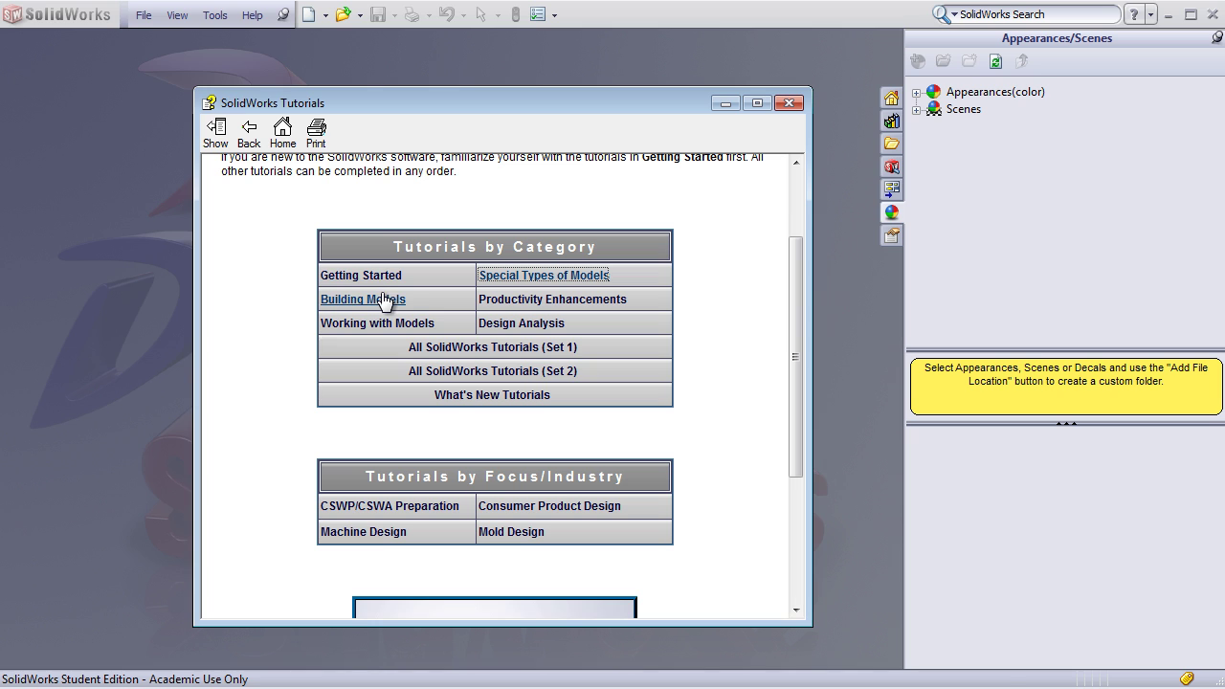
pyautogui.click(508, 275)
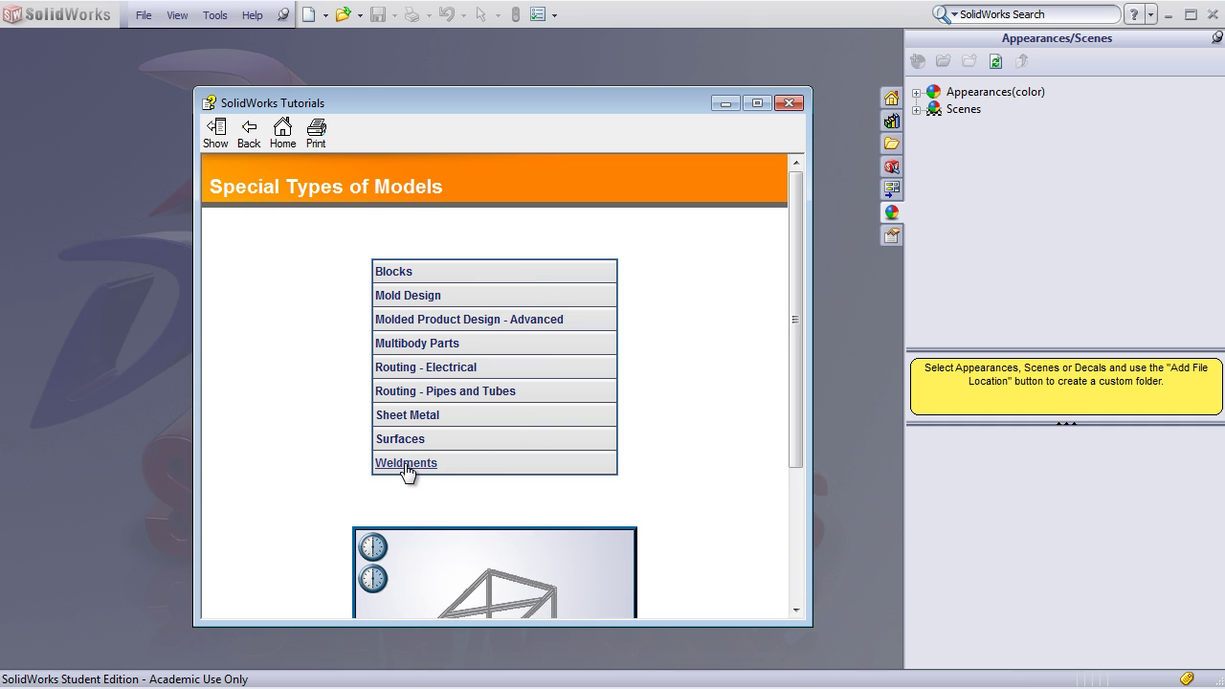
pyautogui.scroll(-3, 440, 464)
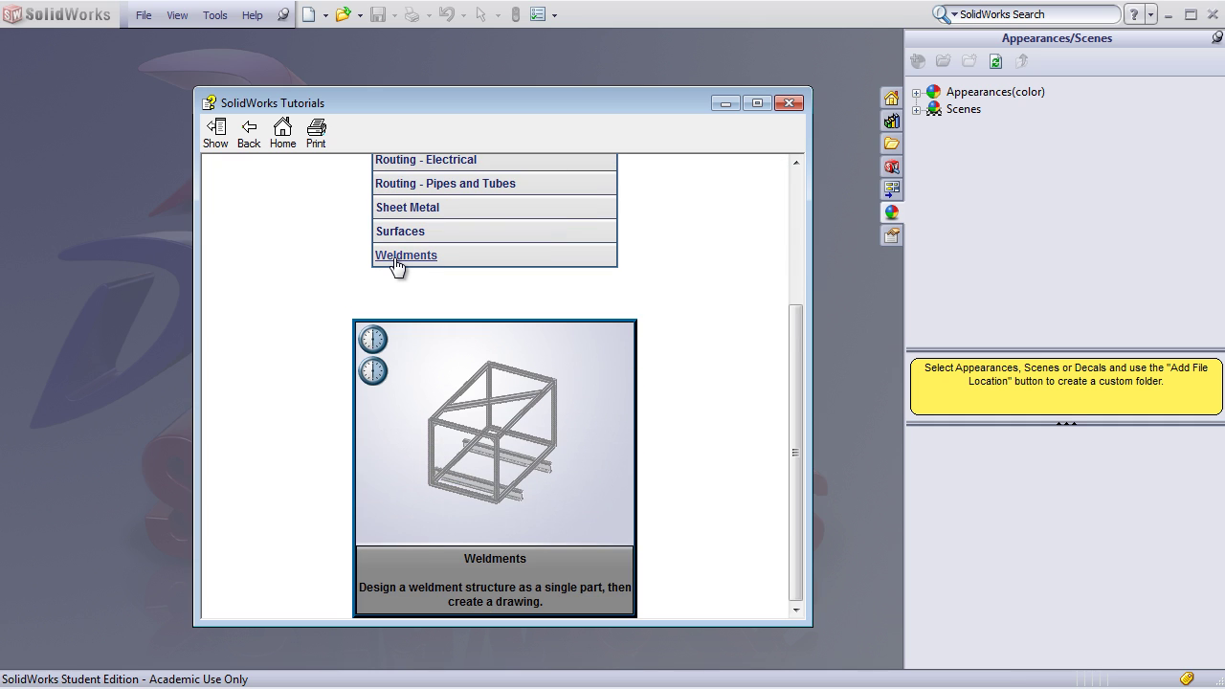
pyautogui.click(396, 264)
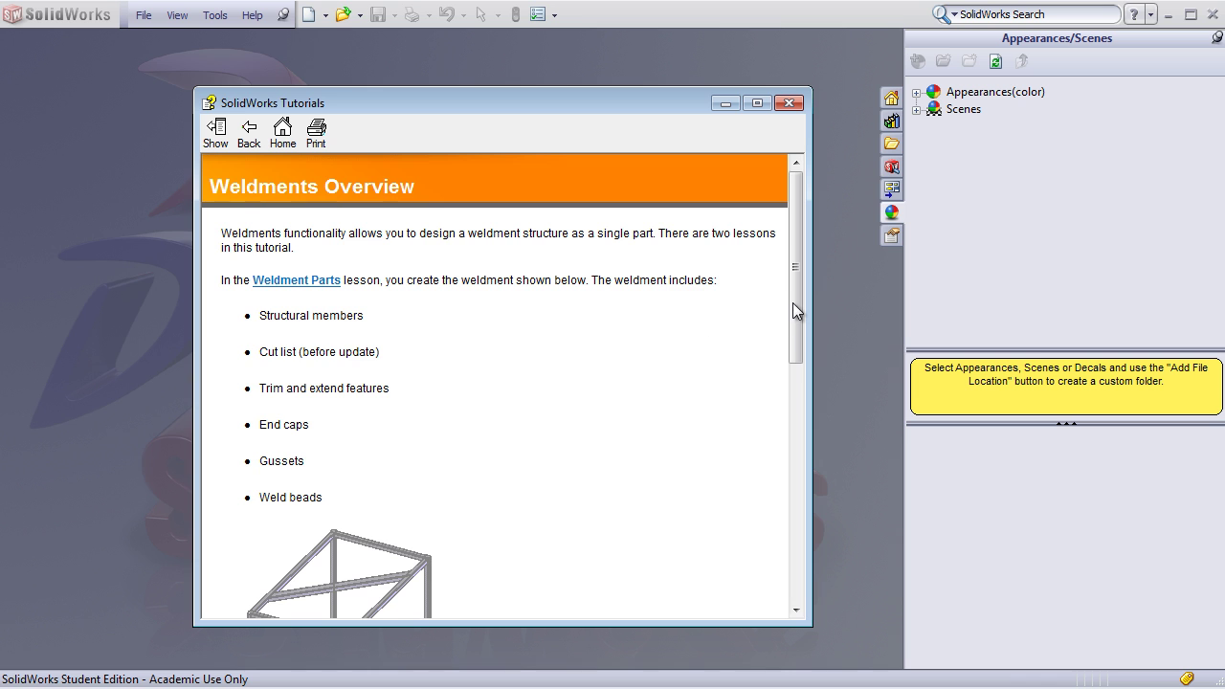
pyautogui.moveTo(798, 309); pyautogui.dragTo(825, 246)
pyautogui.click(797, 106)
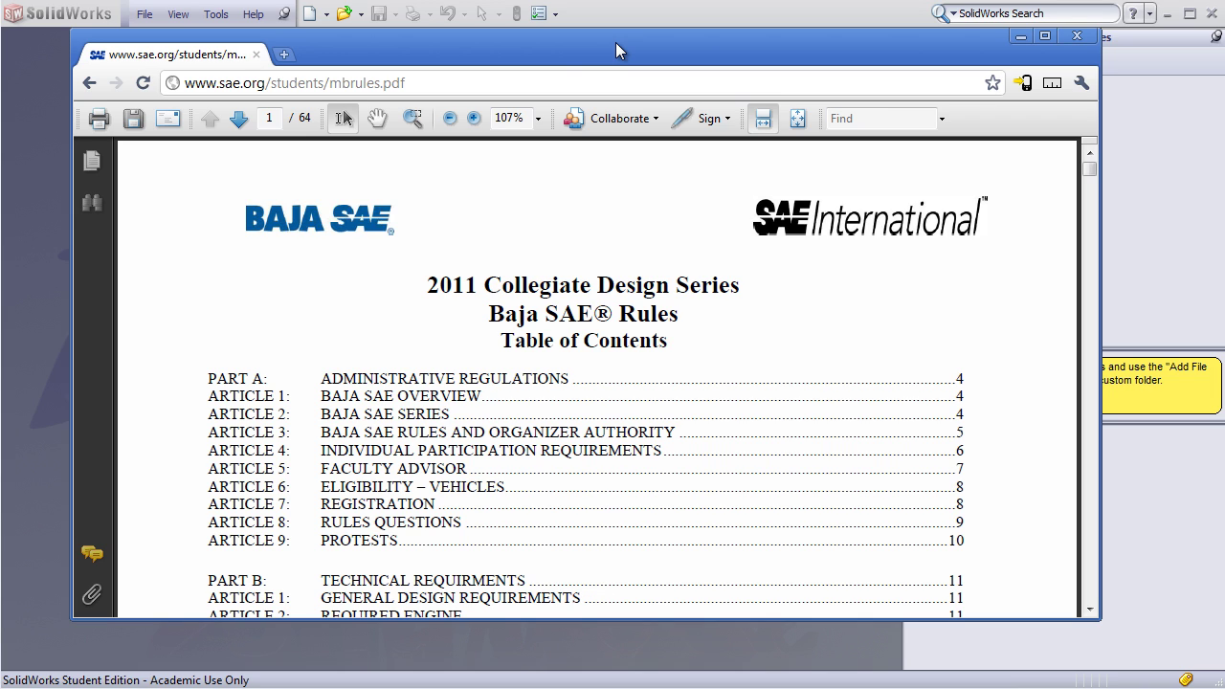
# Step: Search the Baja rules PDF for 'Frame' to reach the roll cage section on page 19
pyautogui.click(1090, 611)
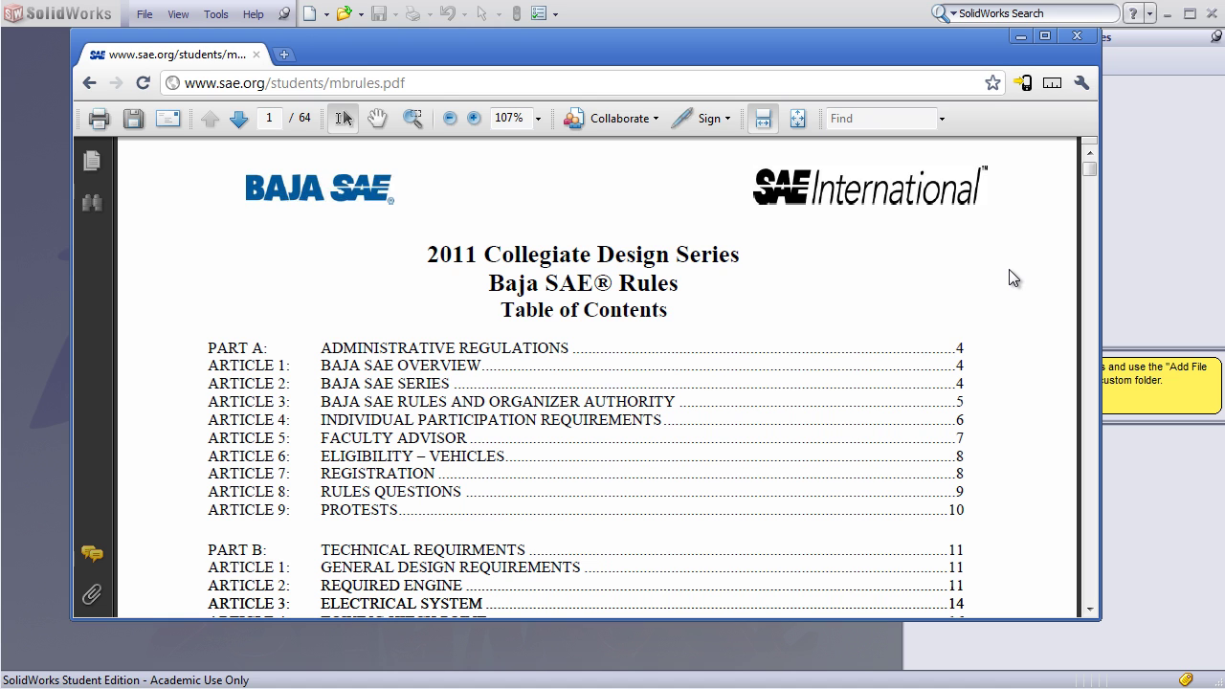
pyautogui.hotkey('ctrl', 'f')
pyautogui.write('Frame')
pyautogui.press('Return')
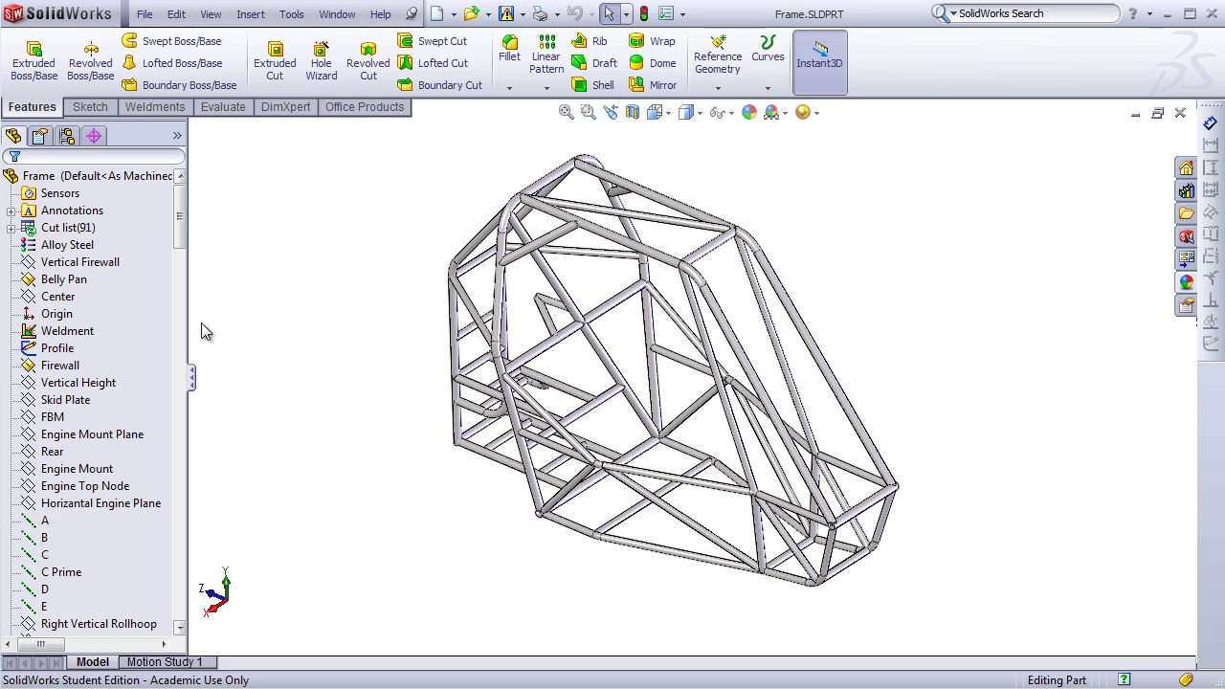
# Step: Compare the Profile side sketch with the rulebook's roll hoop template, then exit the sketch
pyautogui.click(56, 350)
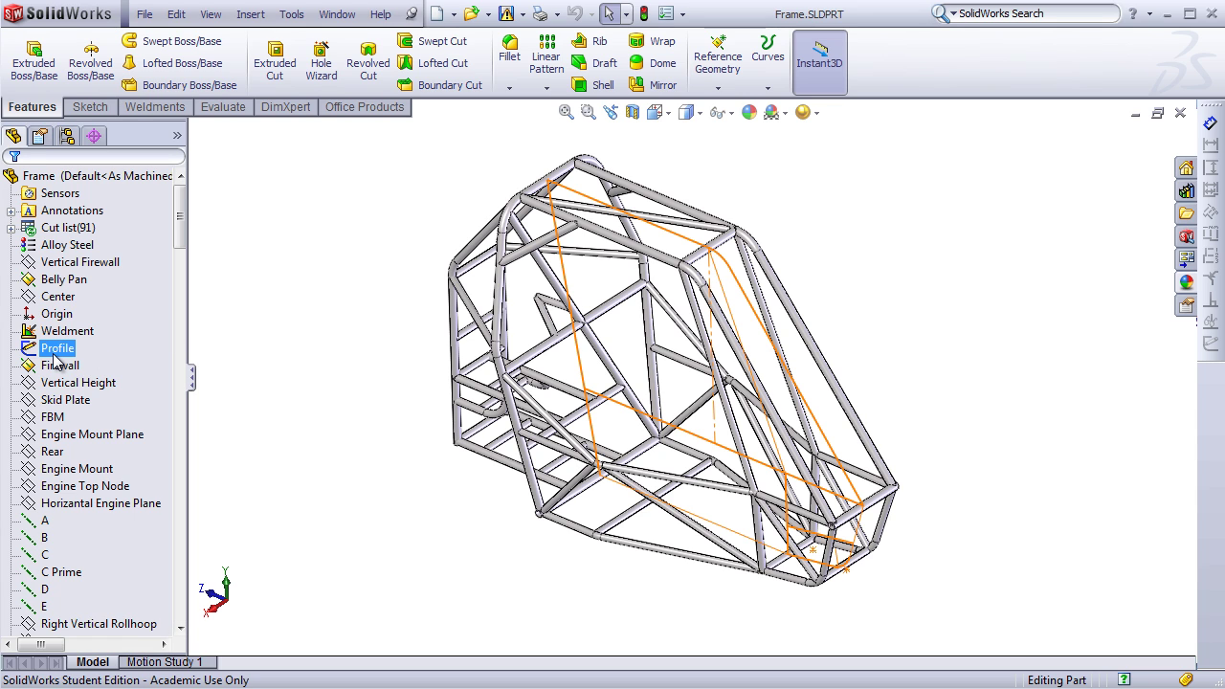
pyautogui.click(130, 345)
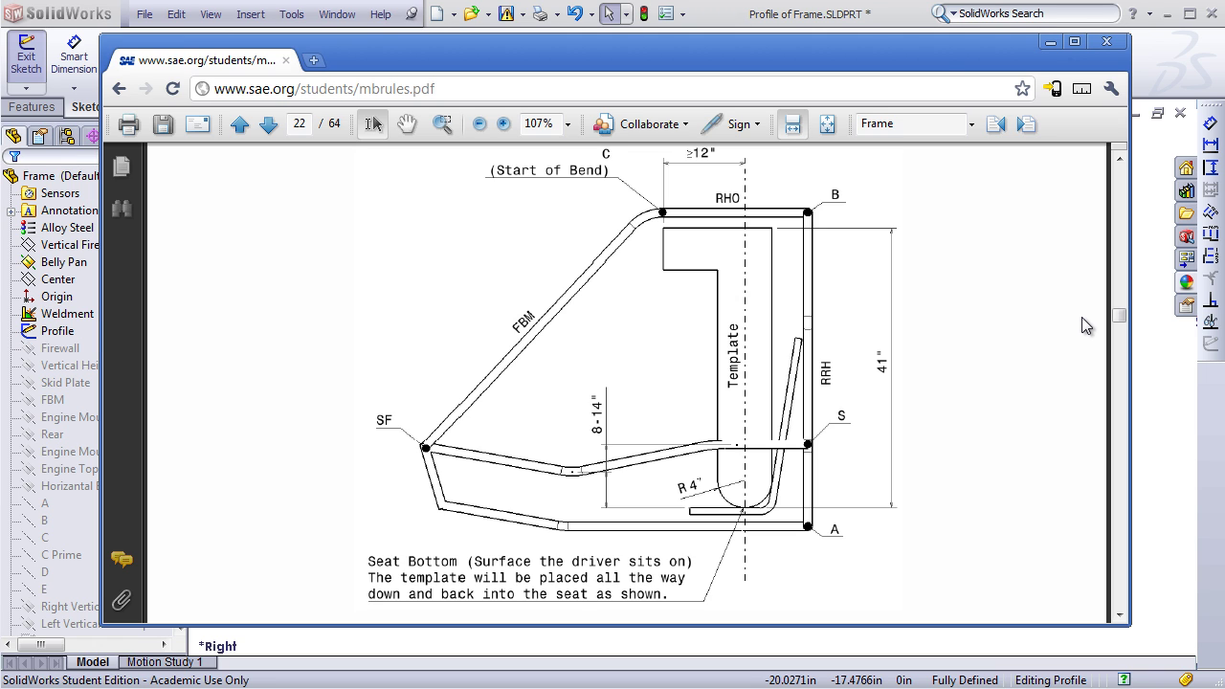
pyautogui.hotkey('alt', 'Tab')
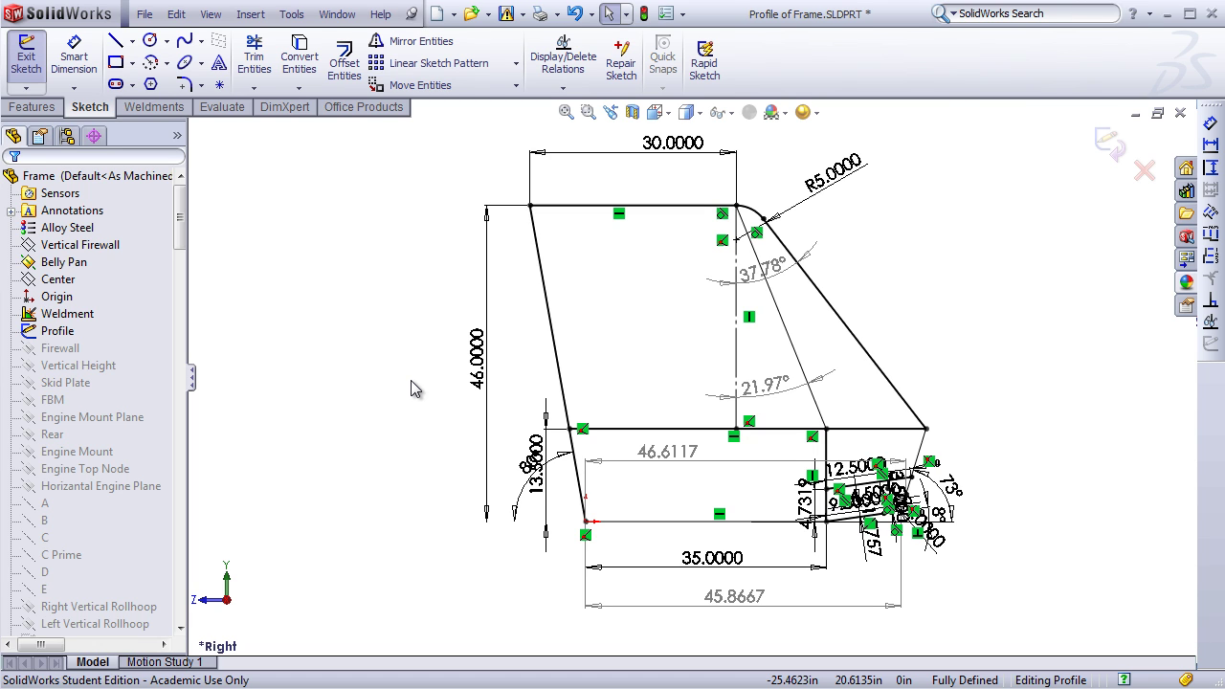
pyautogui.hotkey('ctrl', 'b')
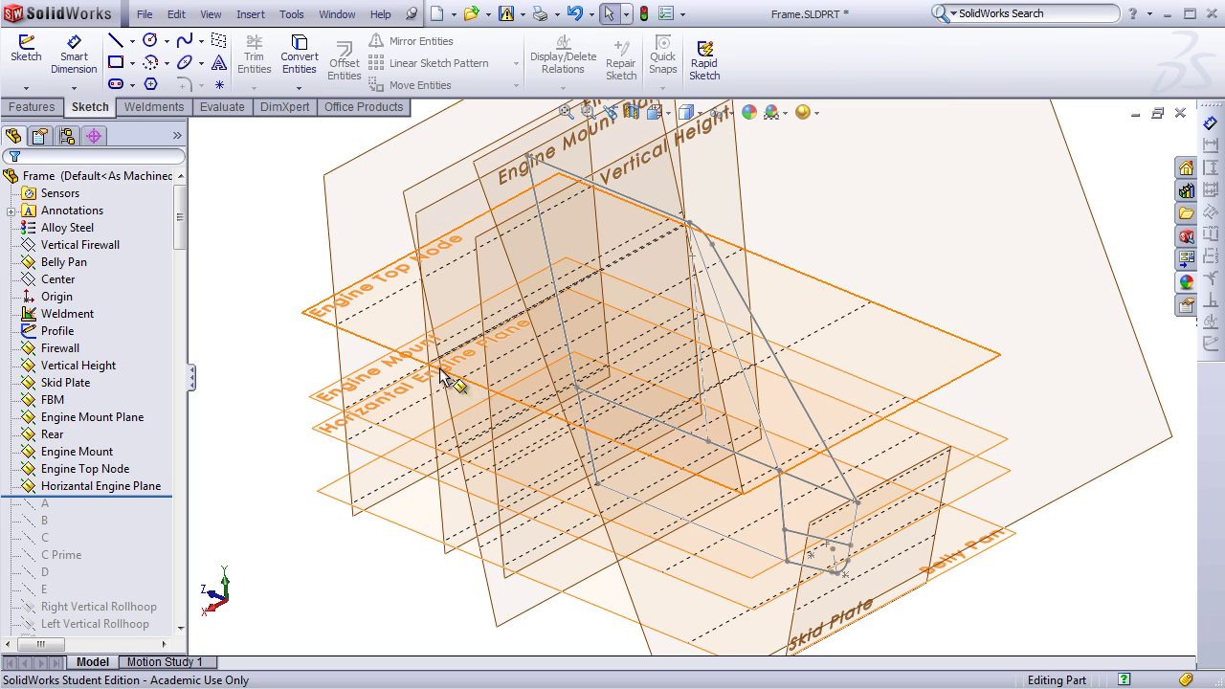
# Step: Highlight the Engine Mount Plane in the model to see where it sits
pyautogui.click(134, 420)
pyautogui.click(135, 442)
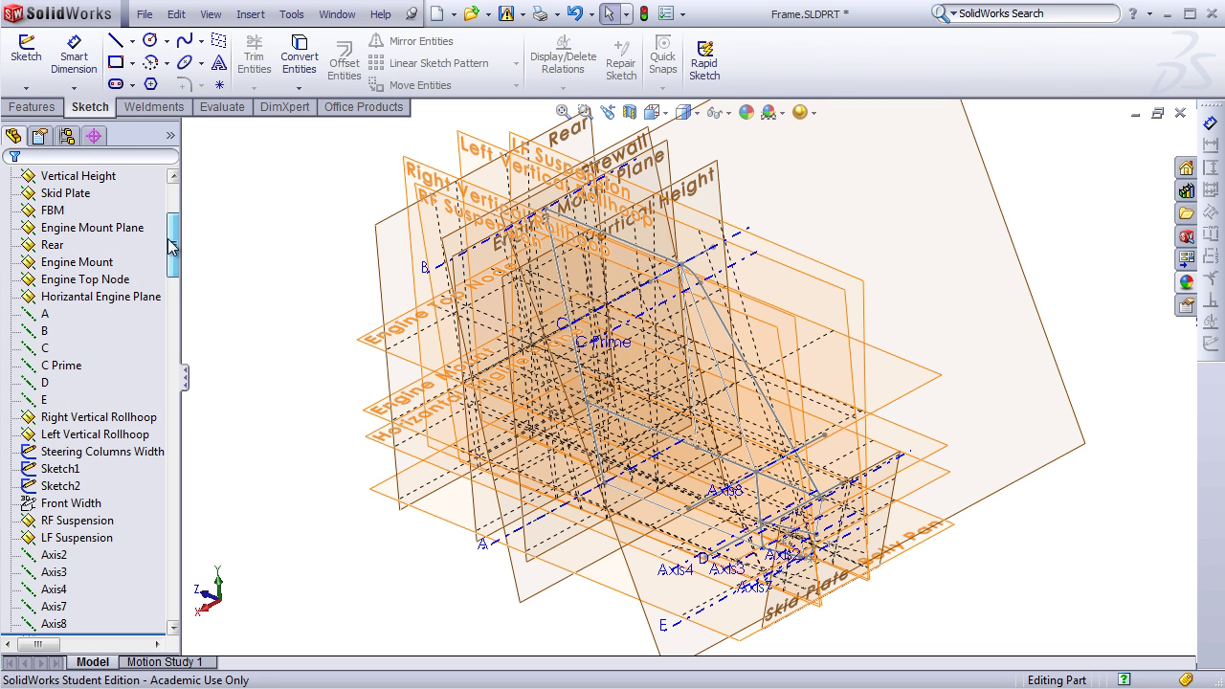
pyautogui.moveTo(168, 246); pyautogui.dragTo(173, 233)
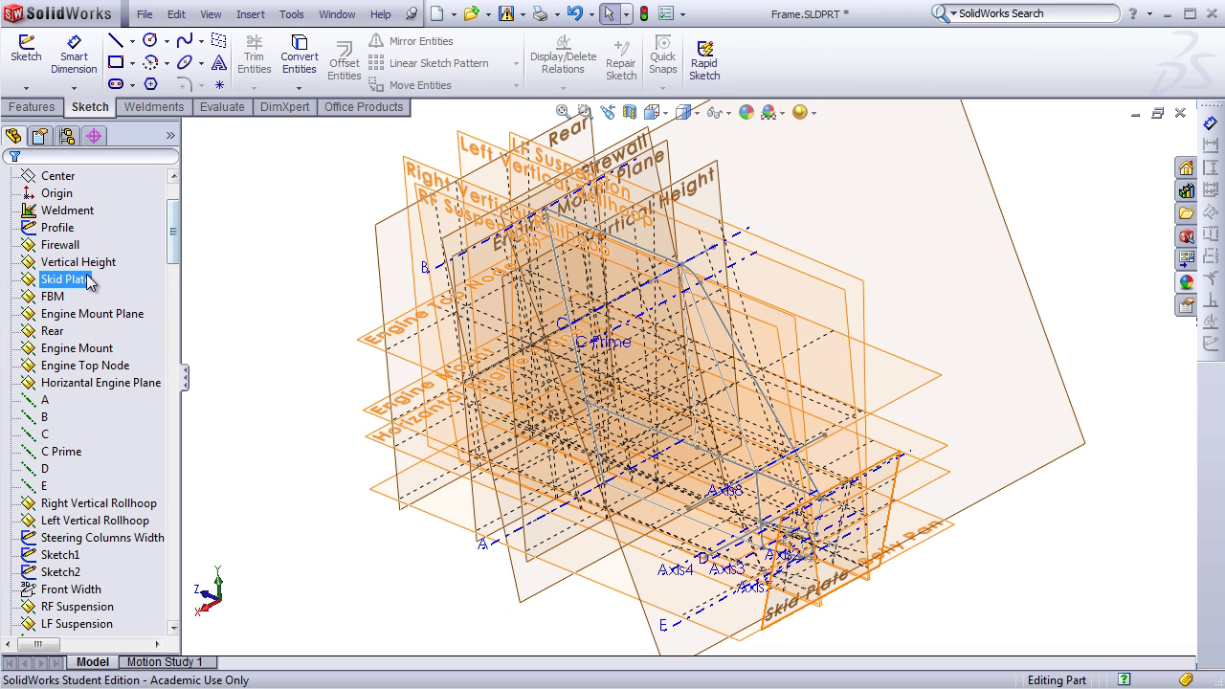
pyautogui.click(38, 314)
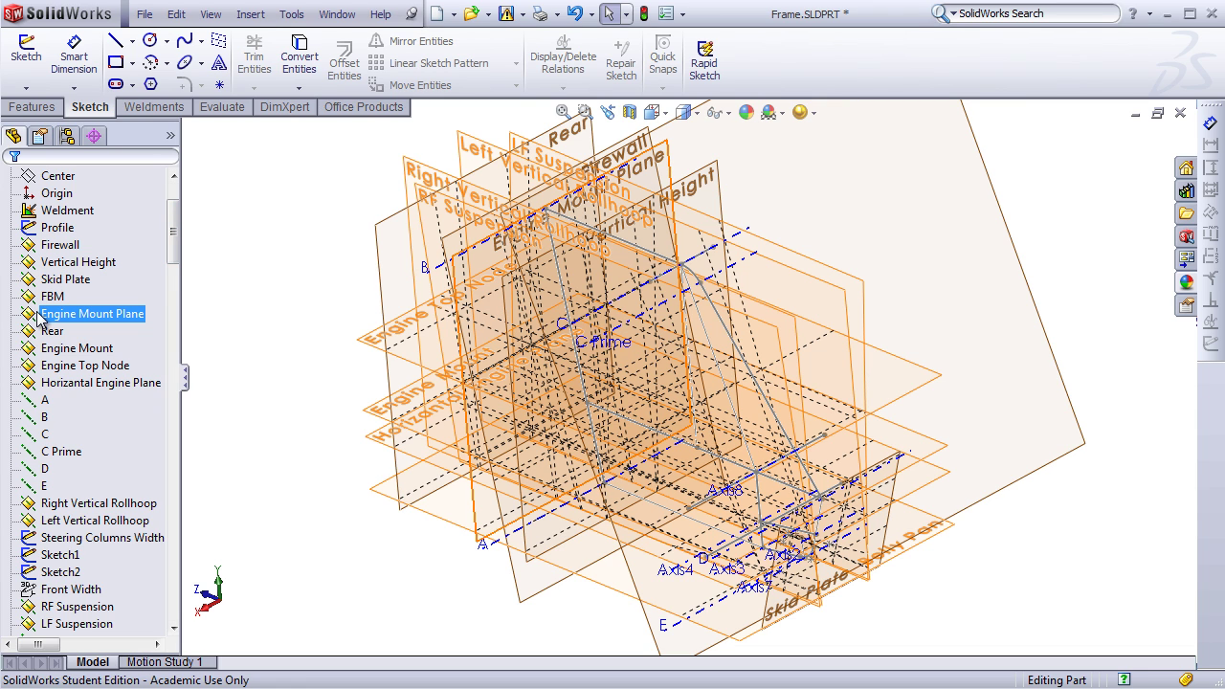
pyautogui.click(71, 315)
pyautogui.click(57, 331)
pyautogui.click(74, 316)
pyautogui.press('Escape')
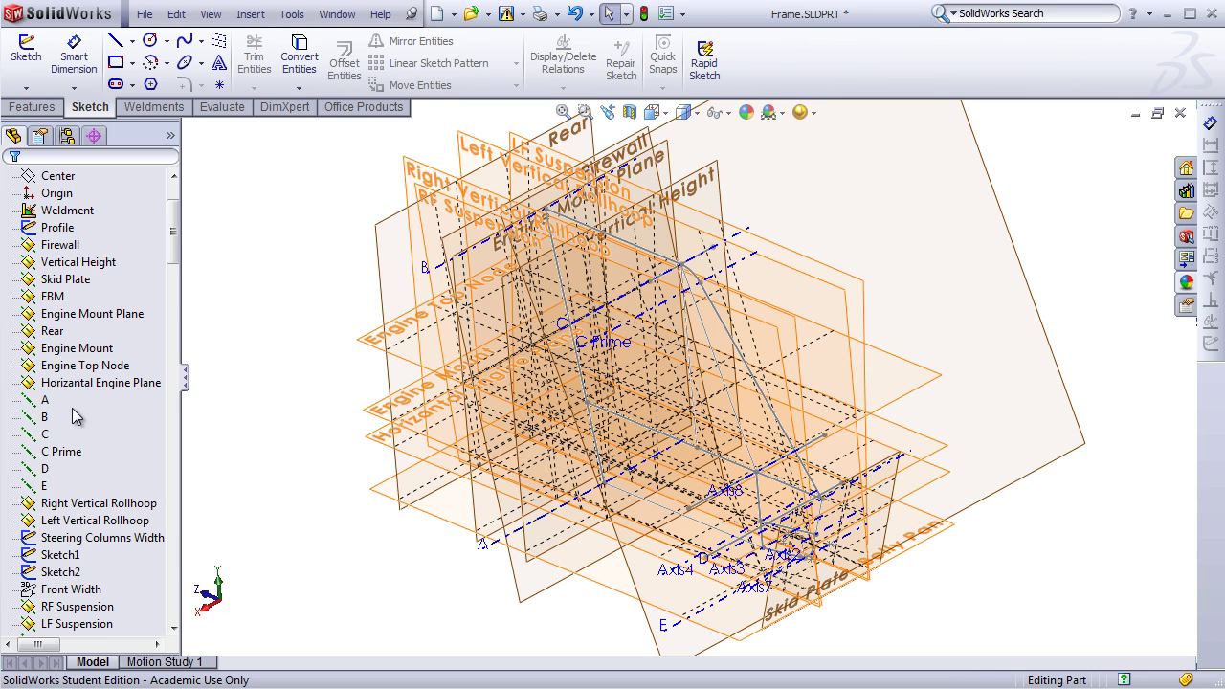
# Step: Highlight the C Prime axis and bring the skeleton sketches into view in the tree
pyautogui.click(63, 454)
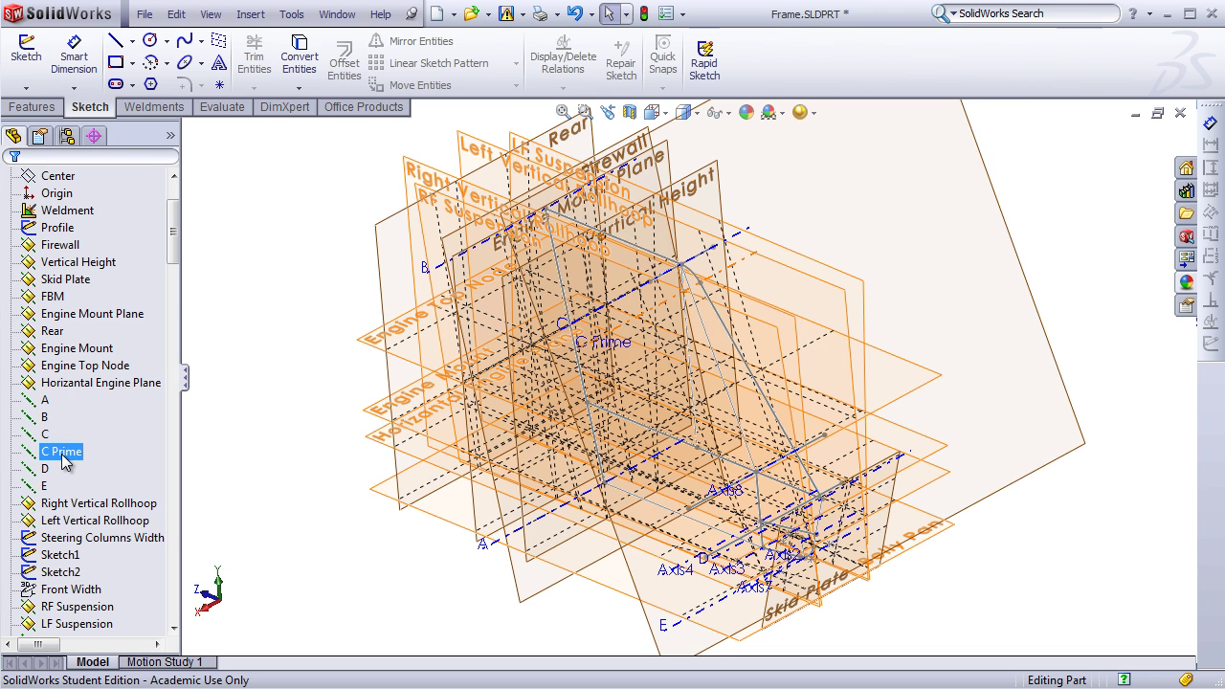
pyautogui.moveTo(173, 233); pyautogui.dragTo(175, 240)
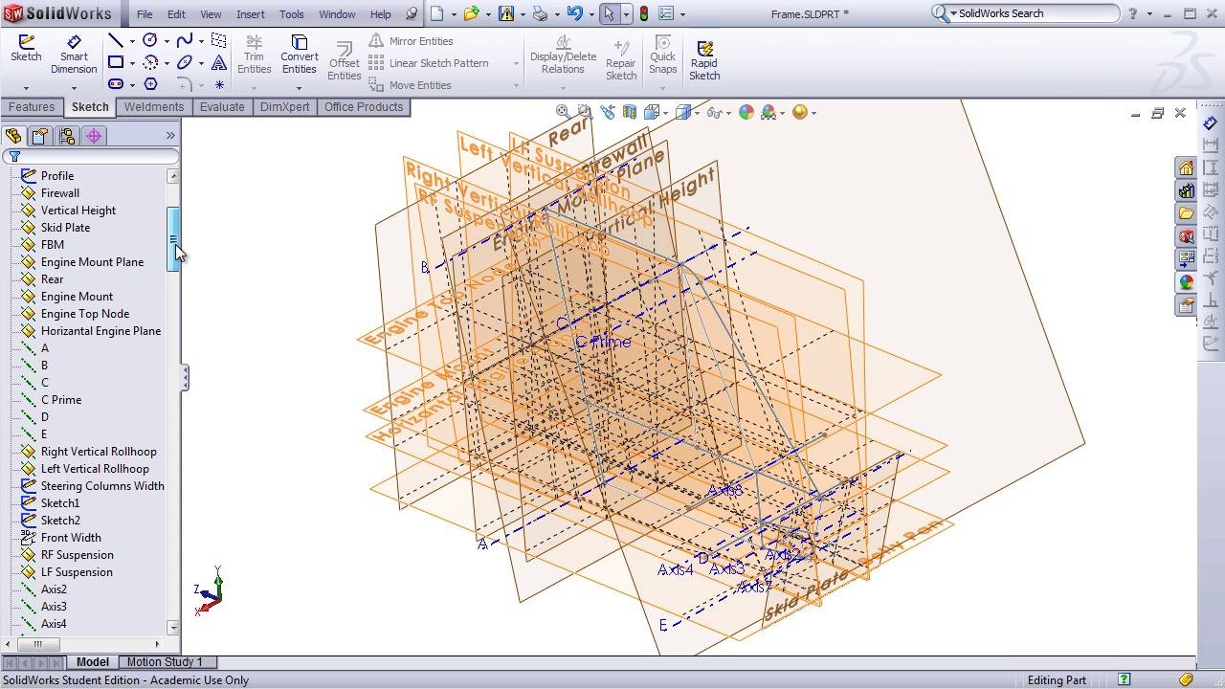
pyautogui.scroll(-10, 175, 259)
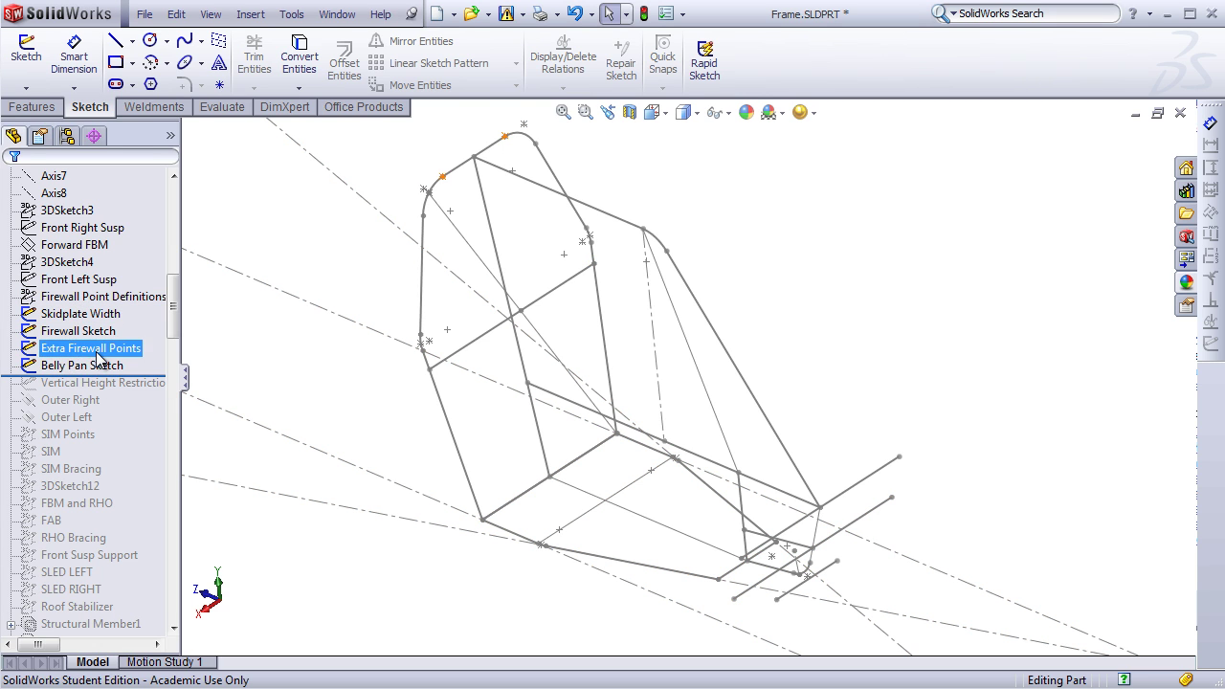
# Step: Highlight the Belly Pan Sketch, then roll the history forward to Roof Stabilizer
pyautogui.click(86, 367)
pyautogui.click(224, 397)
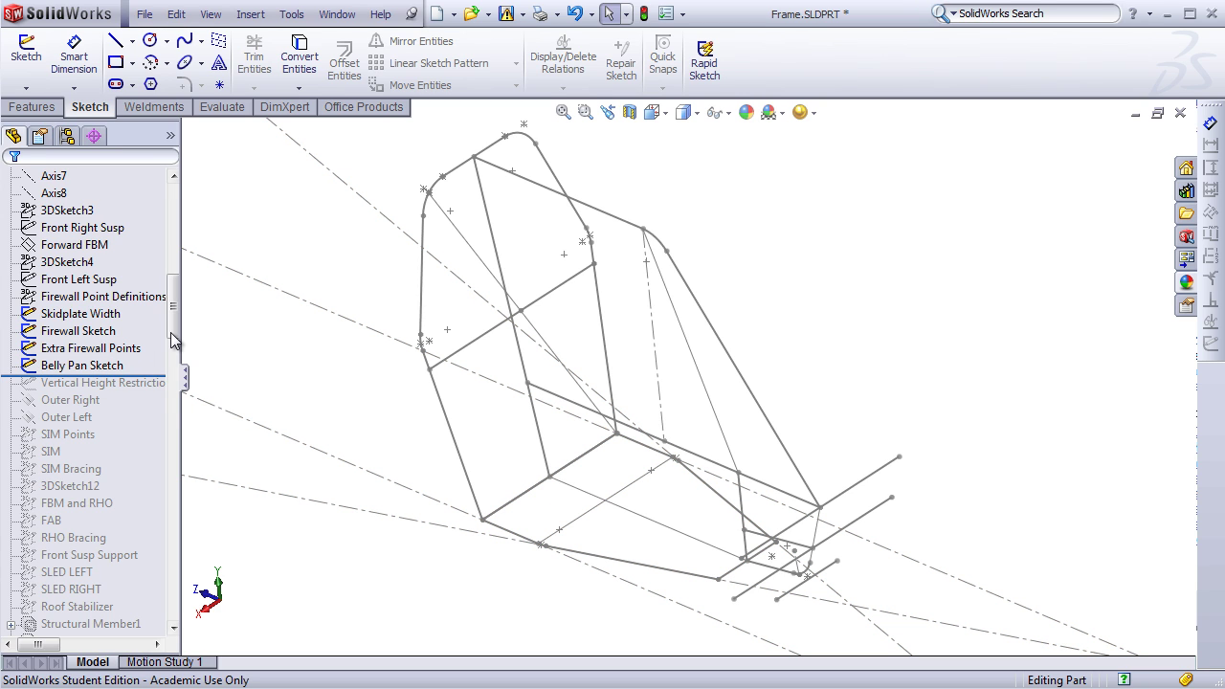
pyautogui.scroll(-1, 175, 330)
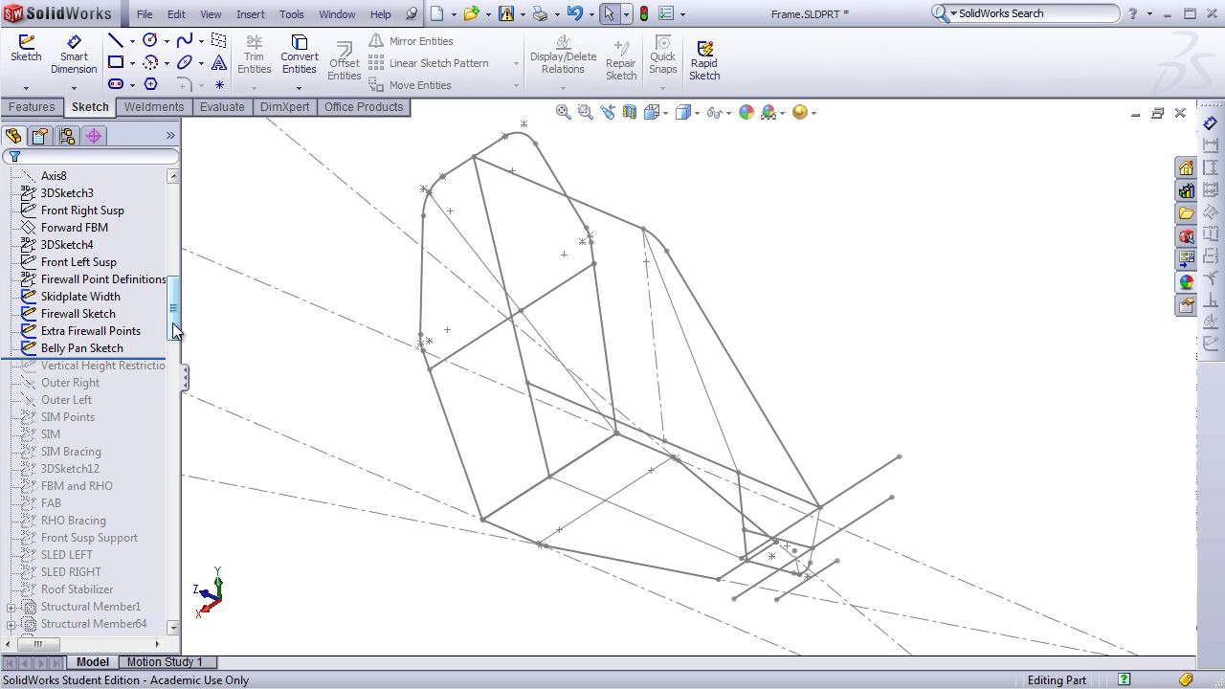
pyautogui.scroll(-4, 176, 330)
pyautogui.click(74, 469)
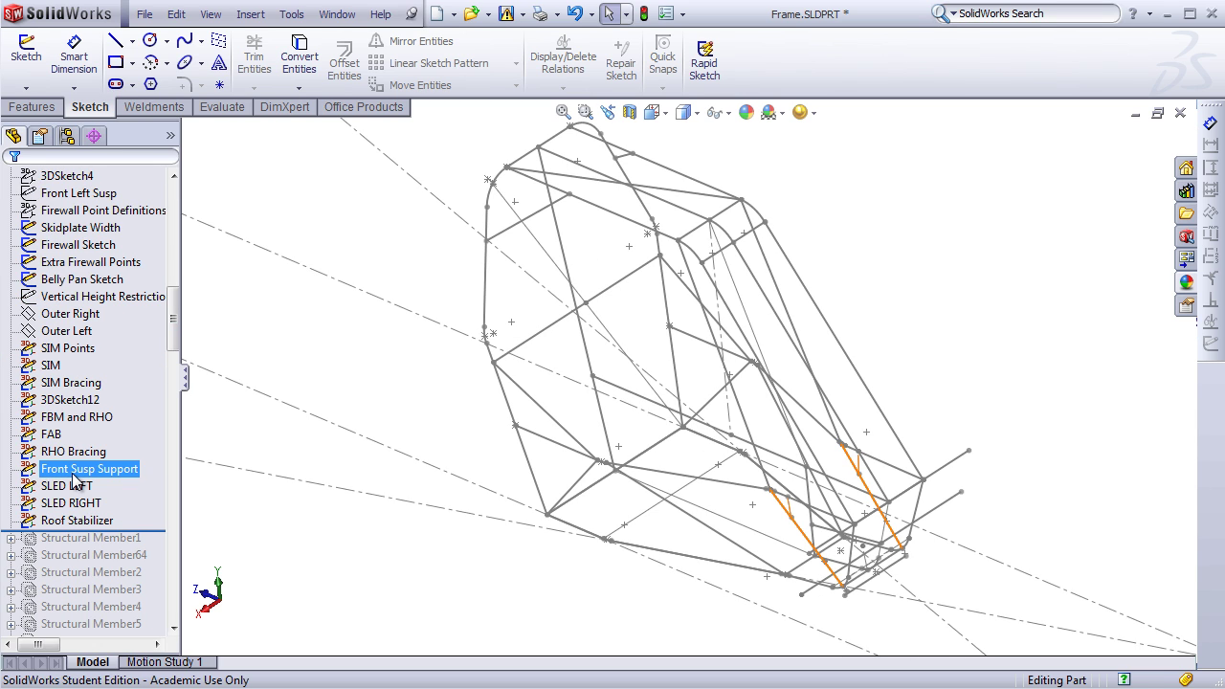
# Step: Highlight the Front Susp Support, SIM Bracing, SLED LEFT and SIM Points sketches in the model
pyautogui.click(627, 398)
pyautogui.click(59, 383)
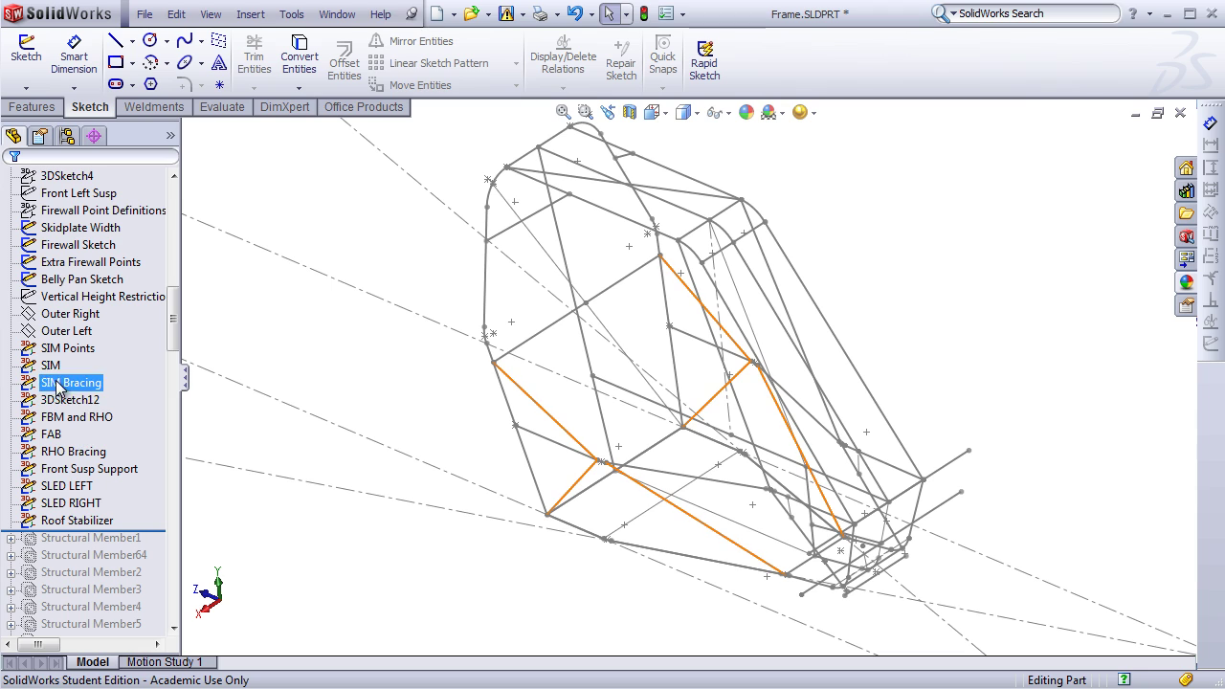
pyautogui.click(63, 367)
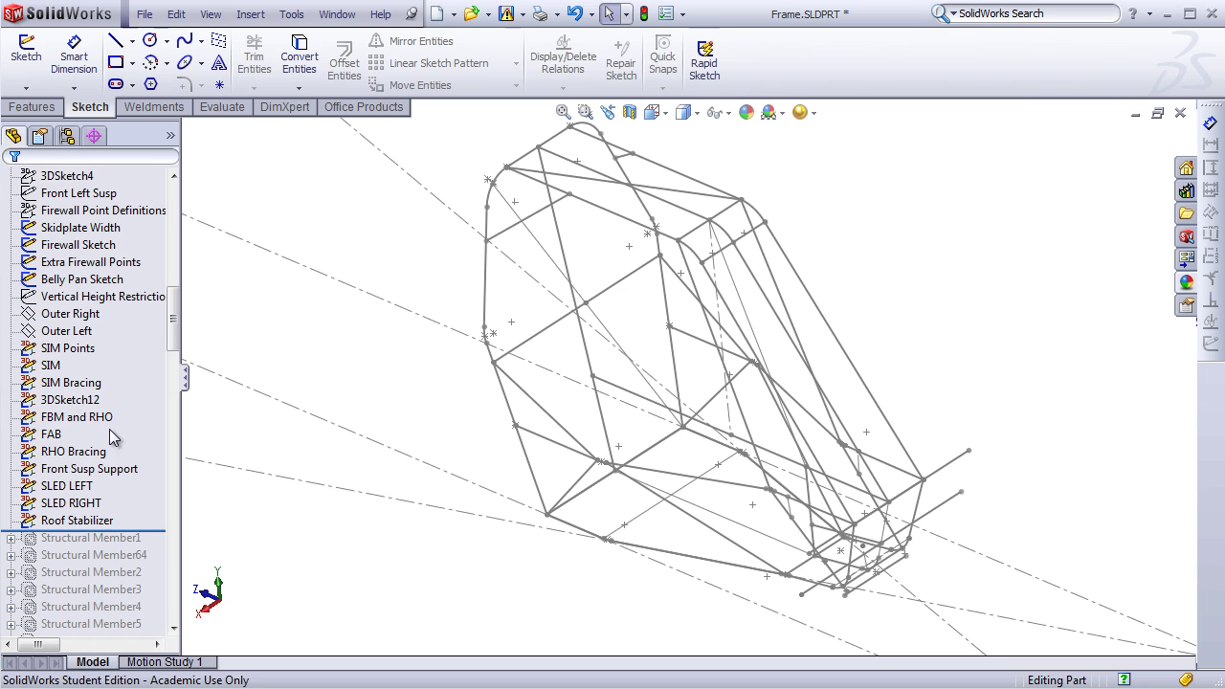
pyautogui.click(74, 486)
pyautogui.press('Escape')
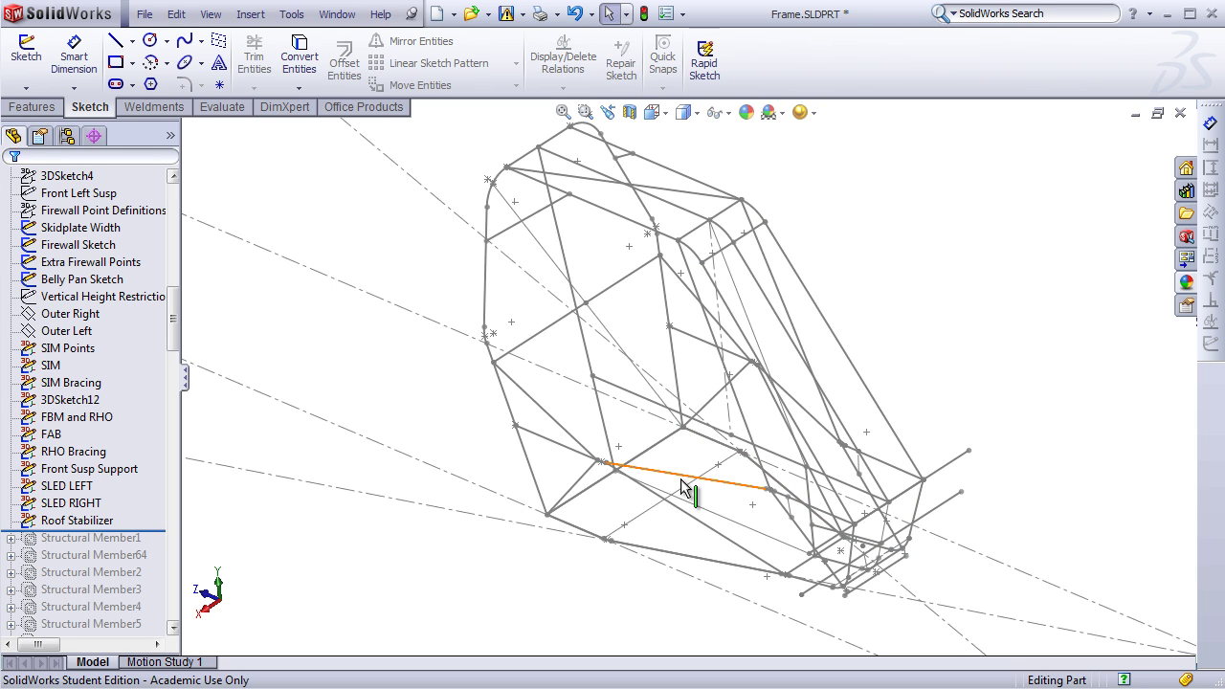
pyautogui.click(601, 463)
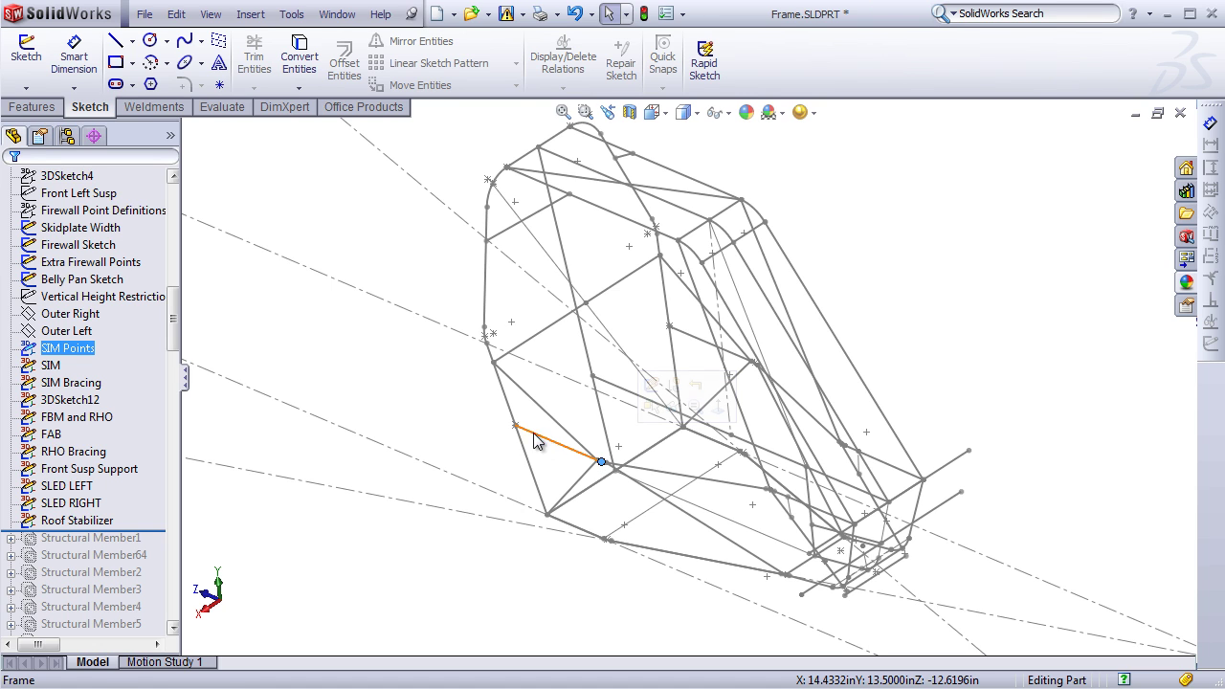
# Step: Accept Structural Member1 along the firewall hoop and reopen it to review the 125x065 profile
pyautogui.click(454, 426)
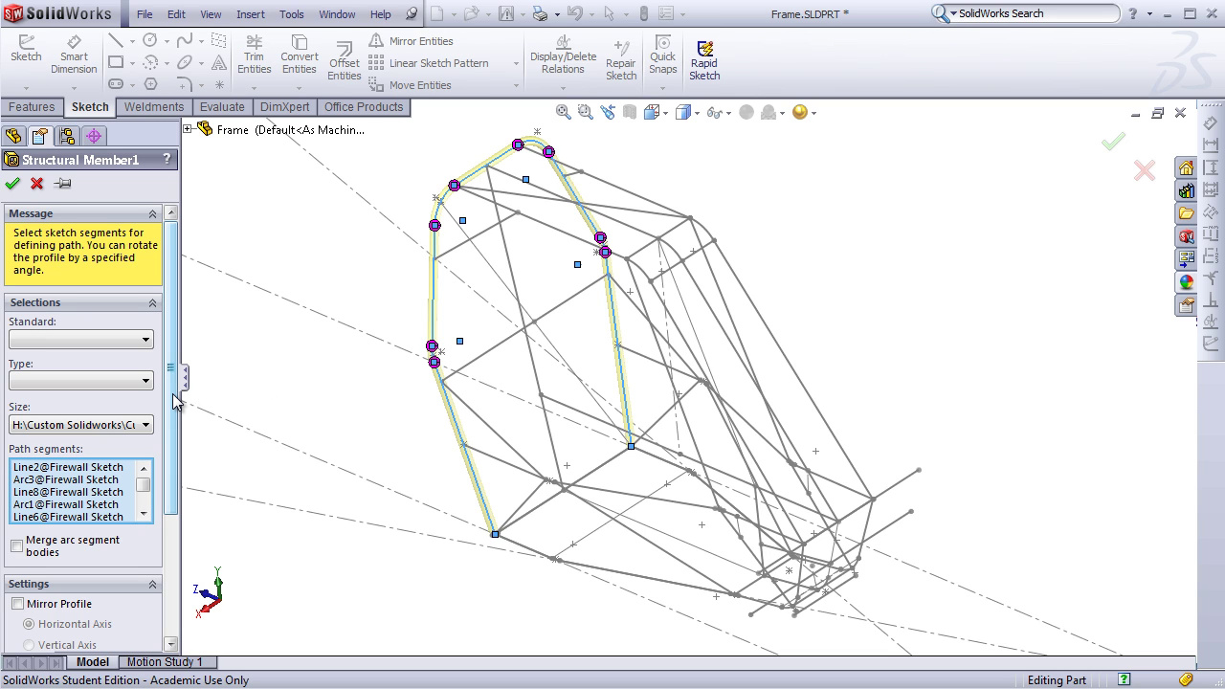
pyautogui.click(12, 182)
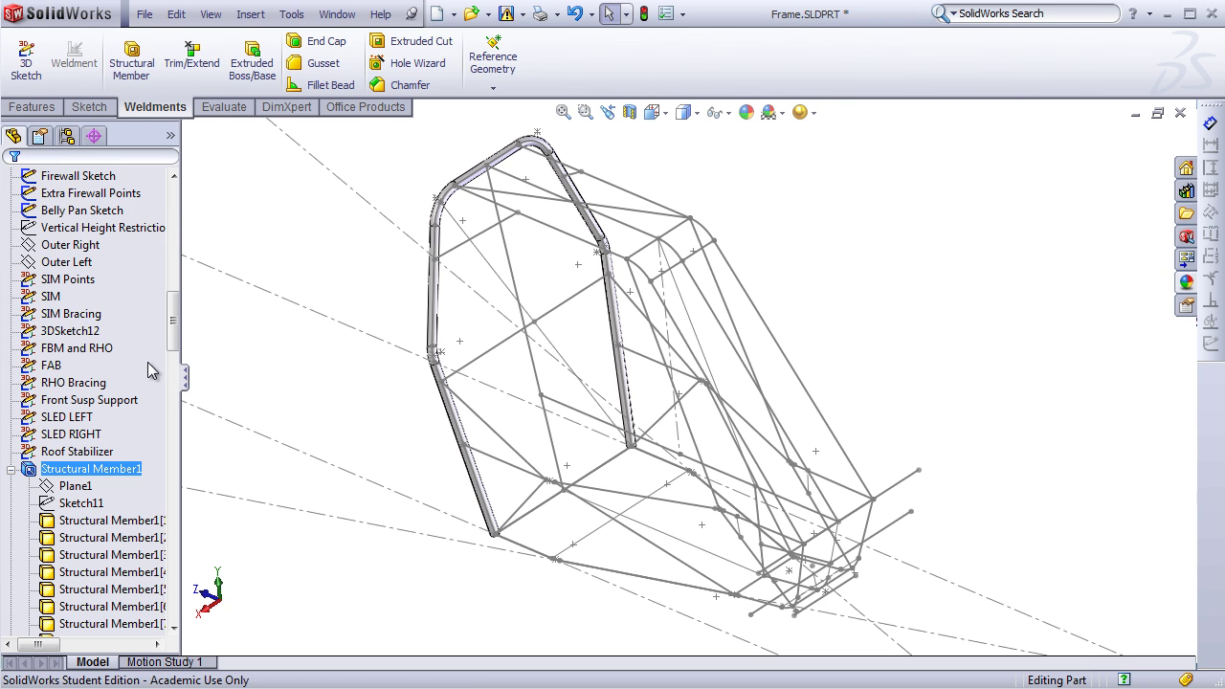
pyautogui.click(91, 468)
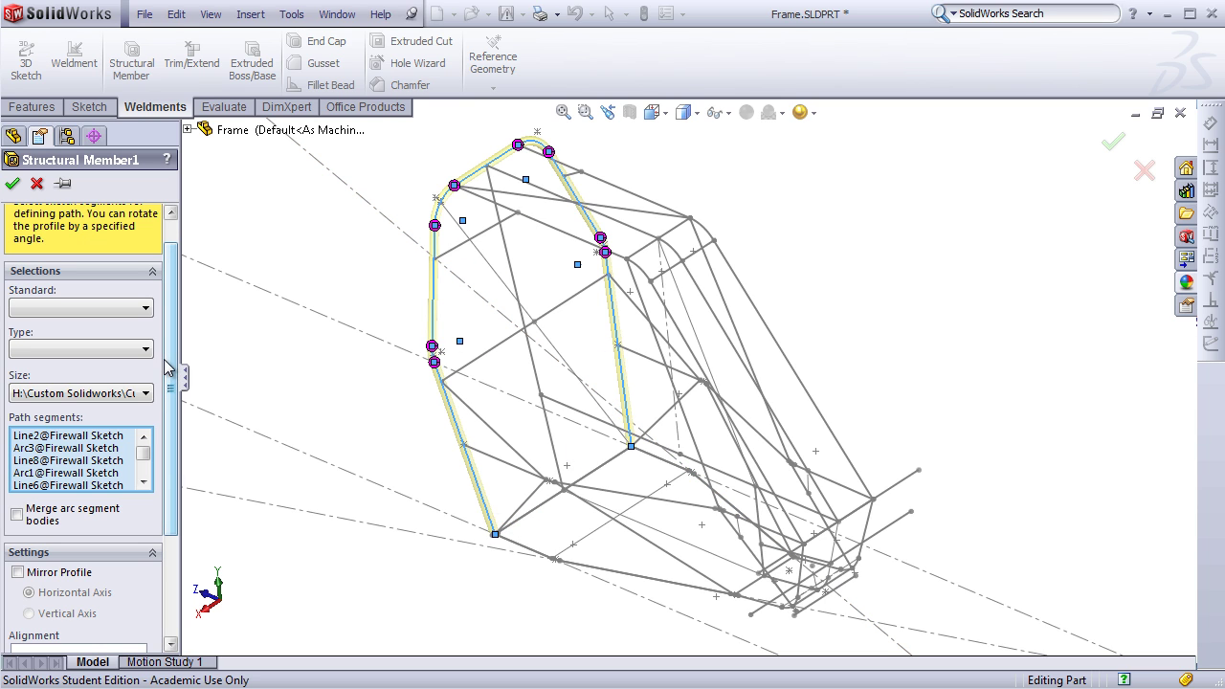
pyautogui.scroll(1, 144, 402)
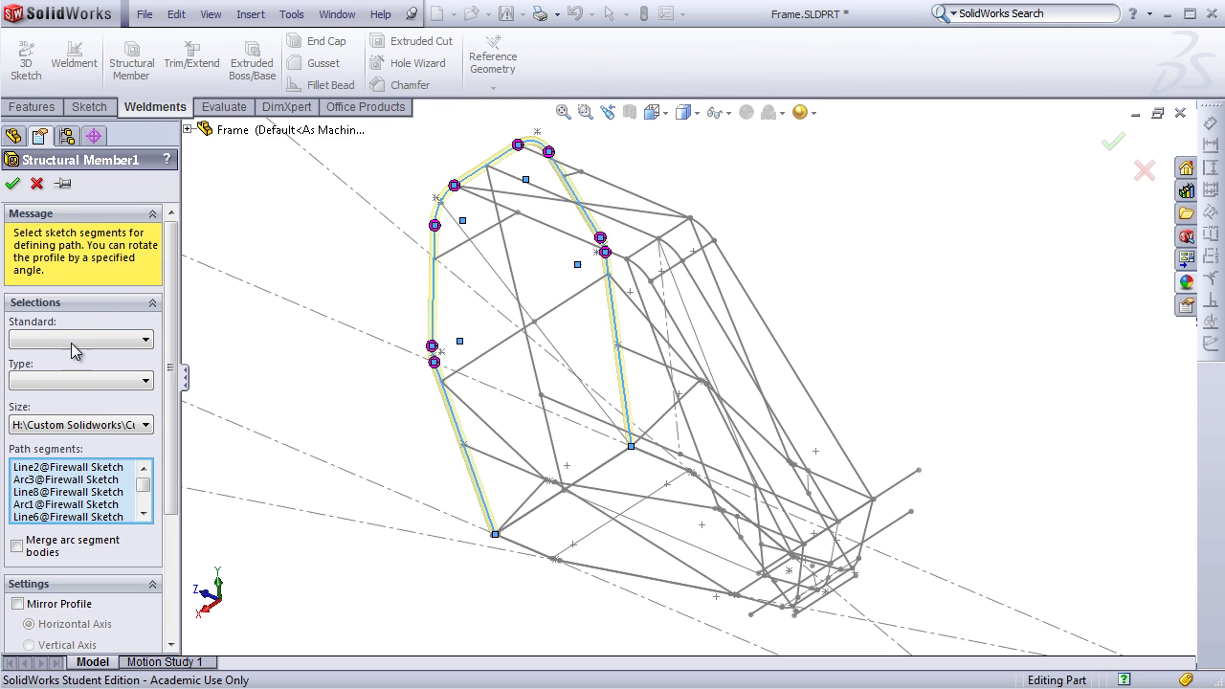
pyautogui.moveTo(169, 350); pyautogui.dragTo(49, 427)
# Step: Open help on custom weldment profiles and save Part1 as a Lib Feat Part (*.sldlfp)
pyautogui.press('F1')
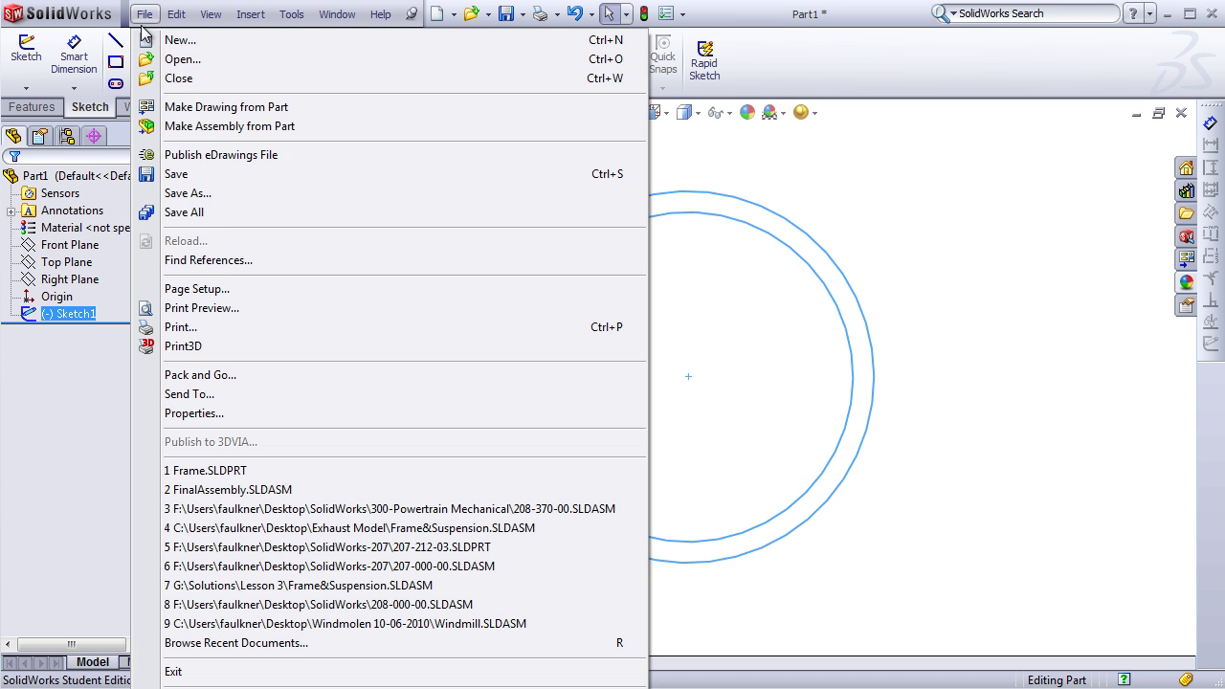
pyautogui.click(144, 14)
pyautogui.click(214, 196)
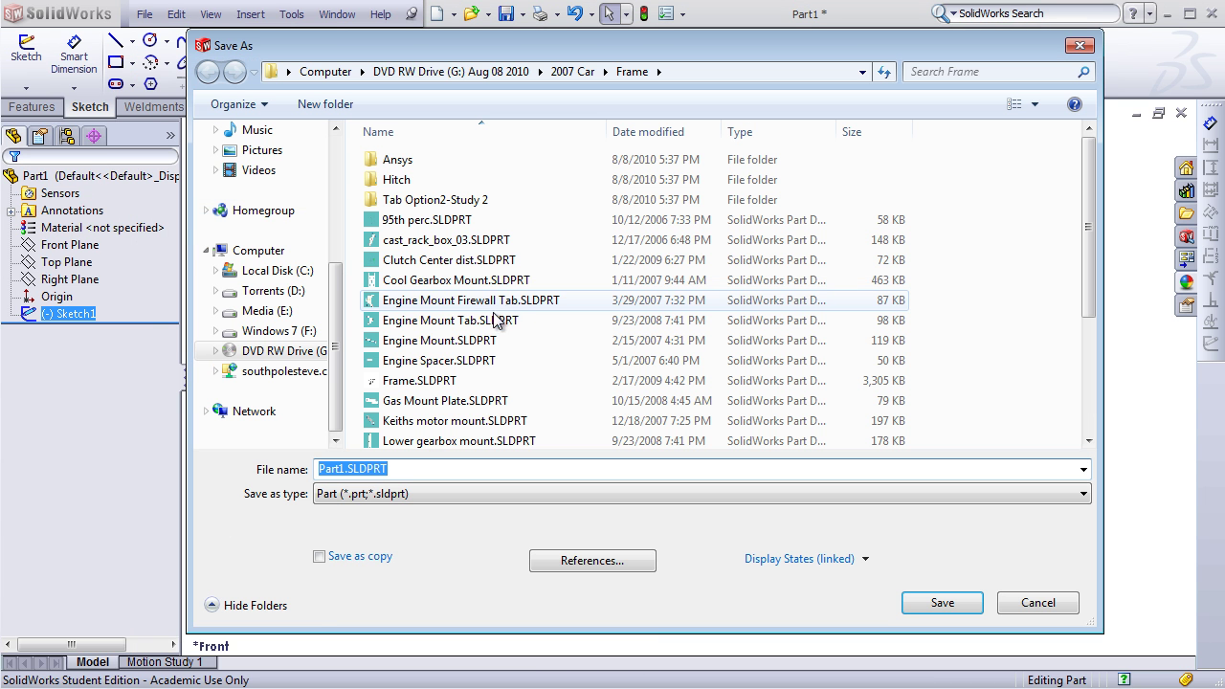
pyautogui.click(433, 494)
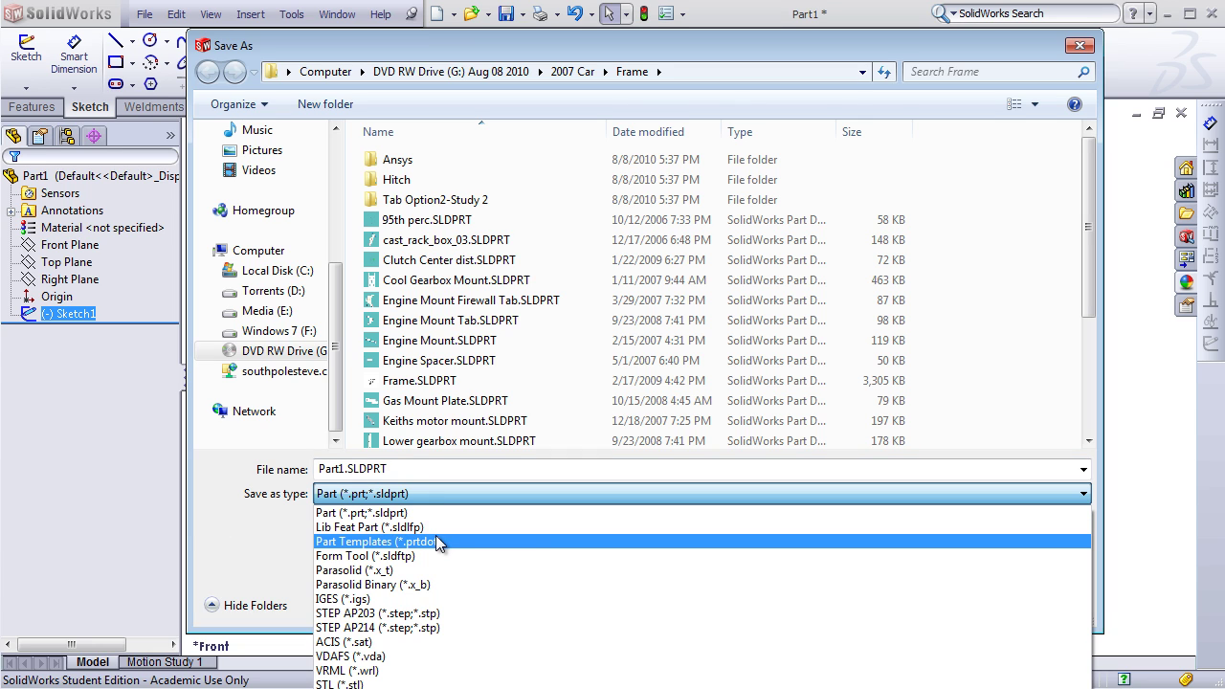
pyautogui.click(363, 528)
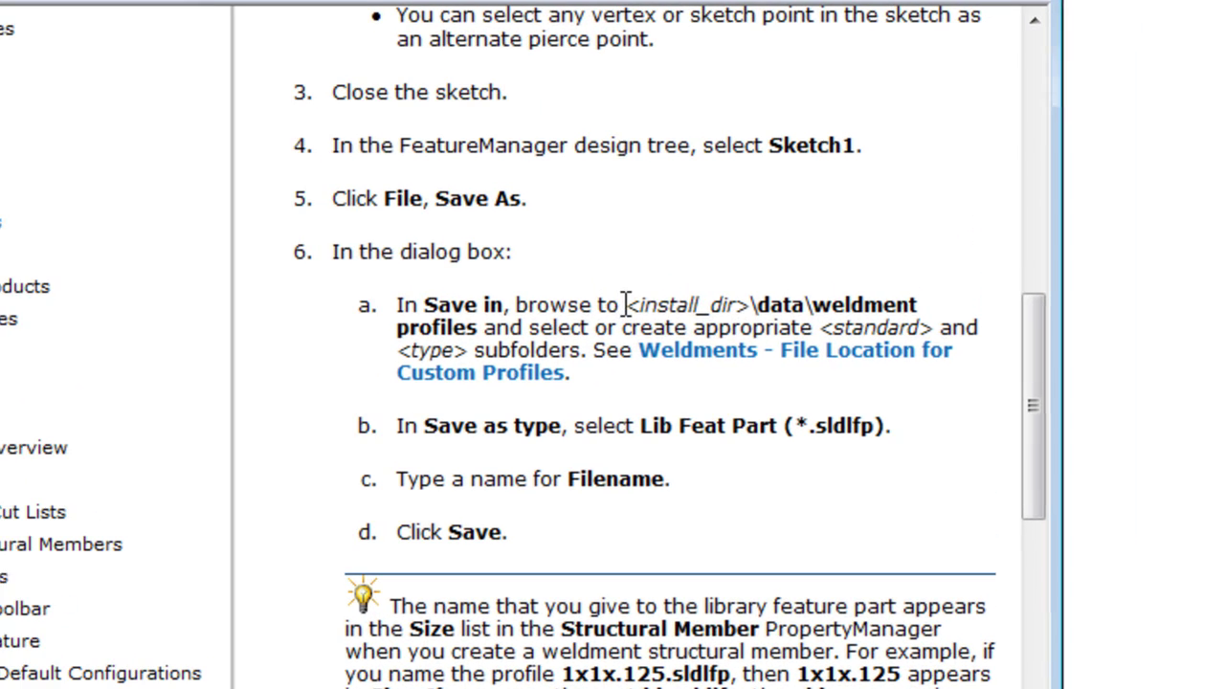
pyautogui.moveTo(624, 304); pyautogui.dragTo(749, 306)
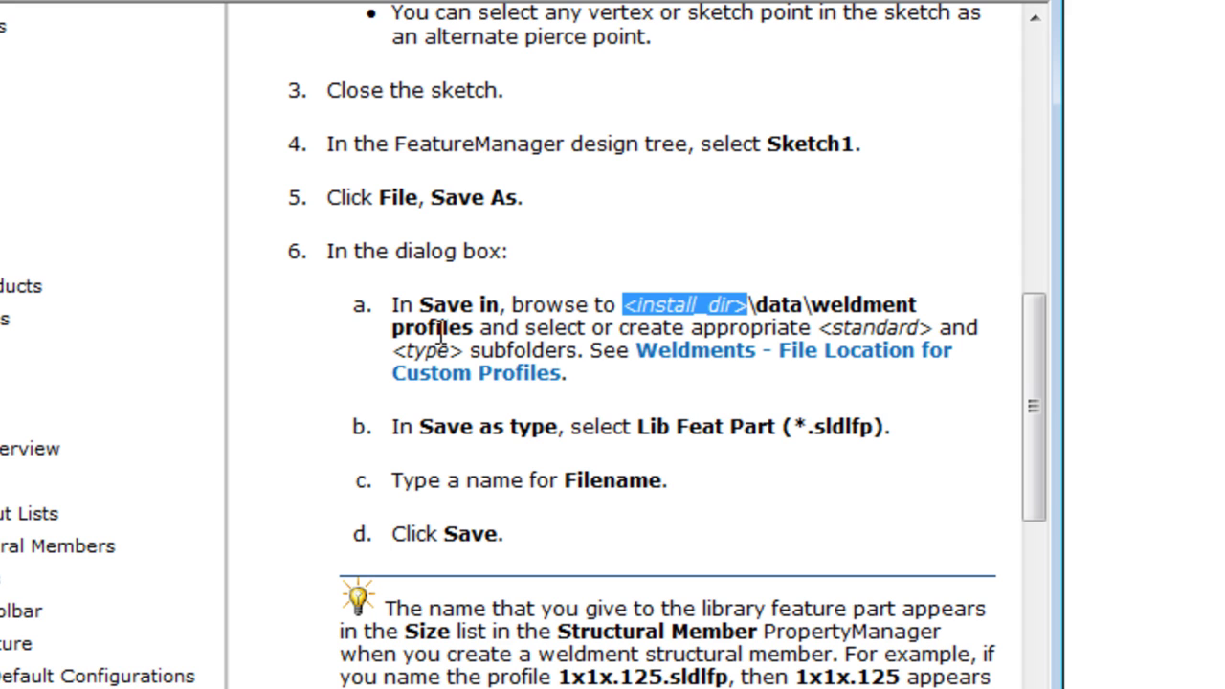
# Step: Highlight the example profile name 1x1x.125 in the Help tip on profile names
pyautogui.moveTo(1042, 454); pyautogui.dragTo(1037, 501)
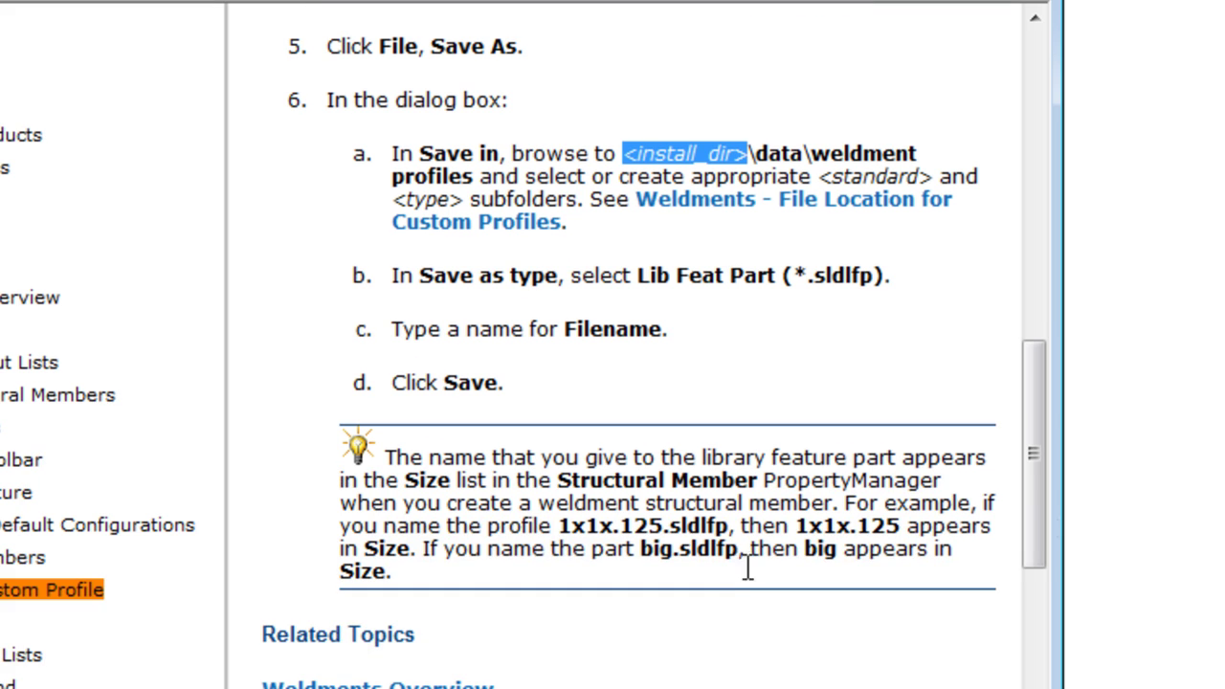
pyautogui.moveTo(558, 526); pyautogui.dragTo(662, 527)
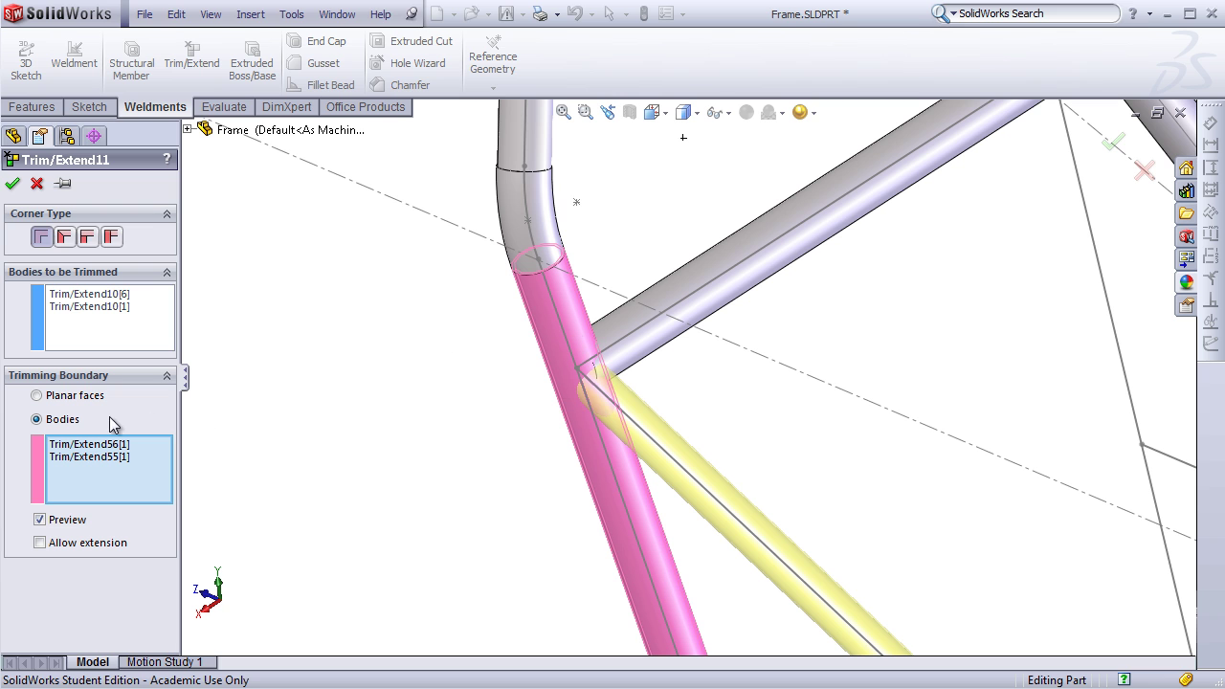
# Step: Accept the Trim/Extend11 brace trim and roll the history to the end to rebuild all members
pyautogui.click(14, 184)
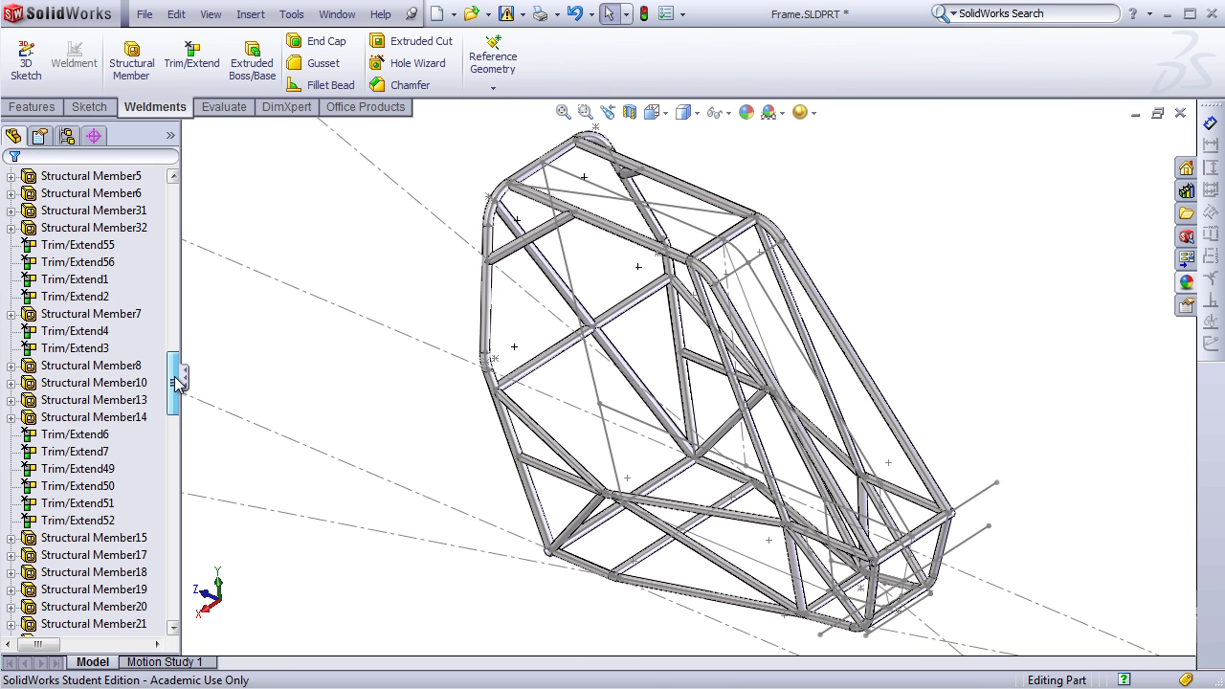
pyautogui.moveTo(176, 383)
pyautogui.mouseDown()
pyautogui.moveTo(174, 445)
pyautogui.moveTo(173, 390)
pyautogui.mouseUp()
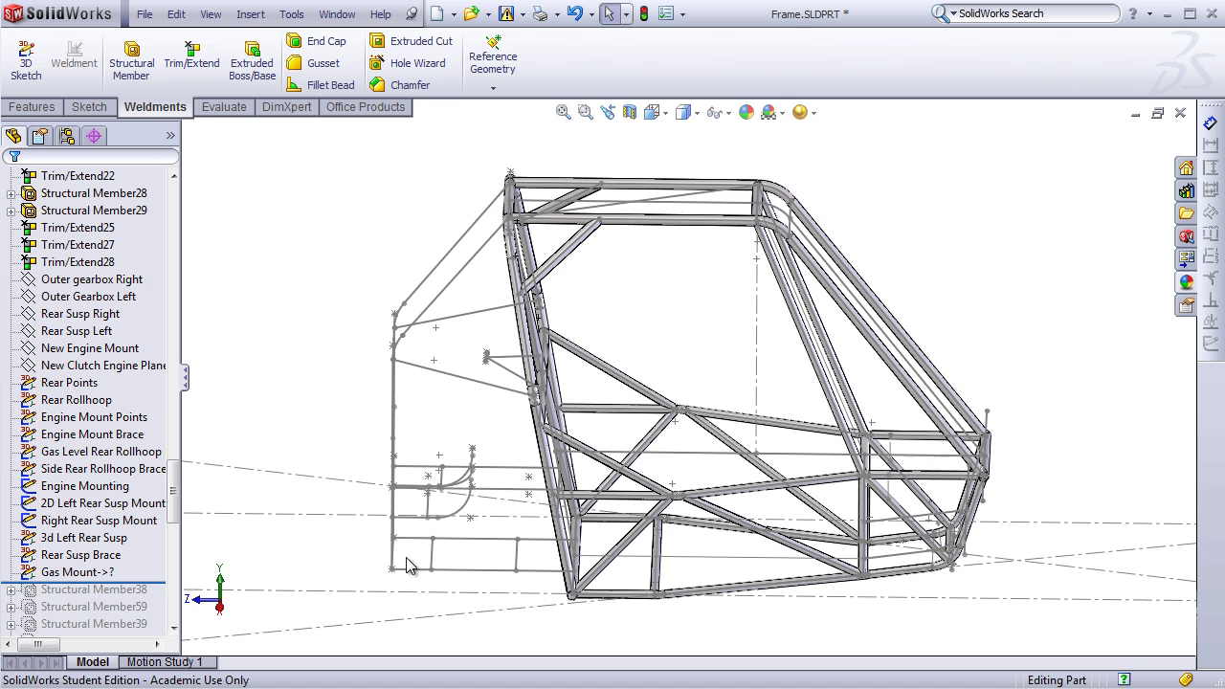
pyautogui.scroll(-5, 178, 519)
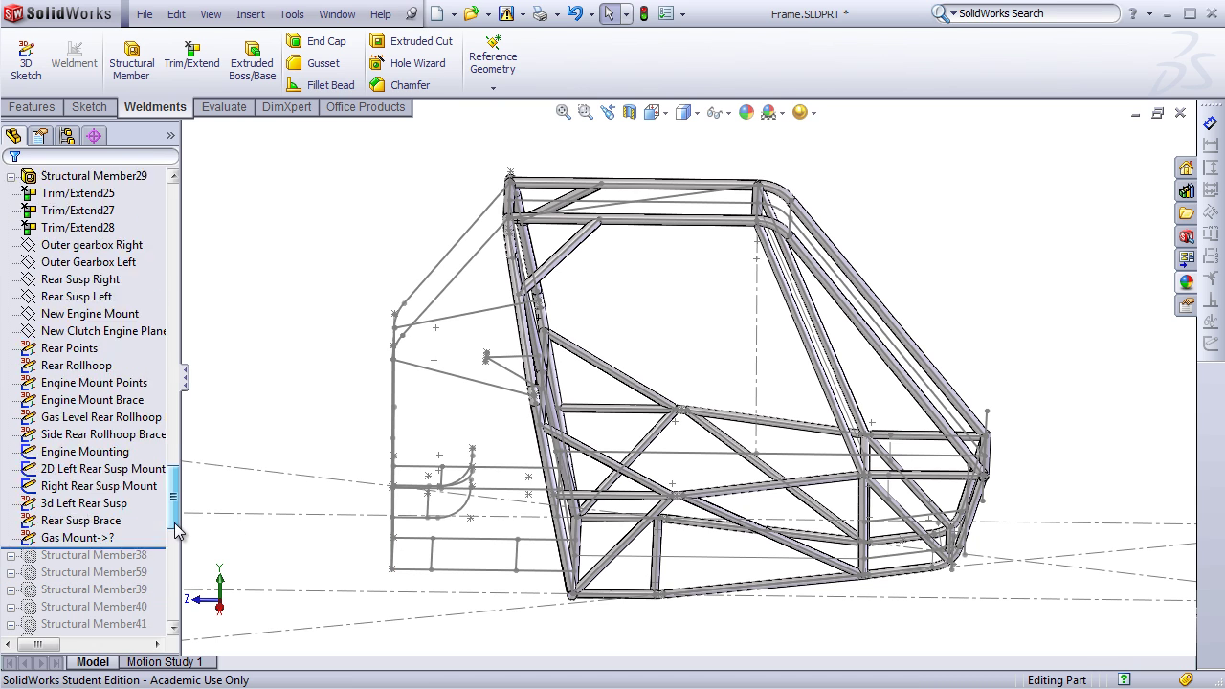
pyautogui.moveTo(96, 337); pyautogui.dragTo(134, 632)
pyautogui.click(72, 469)
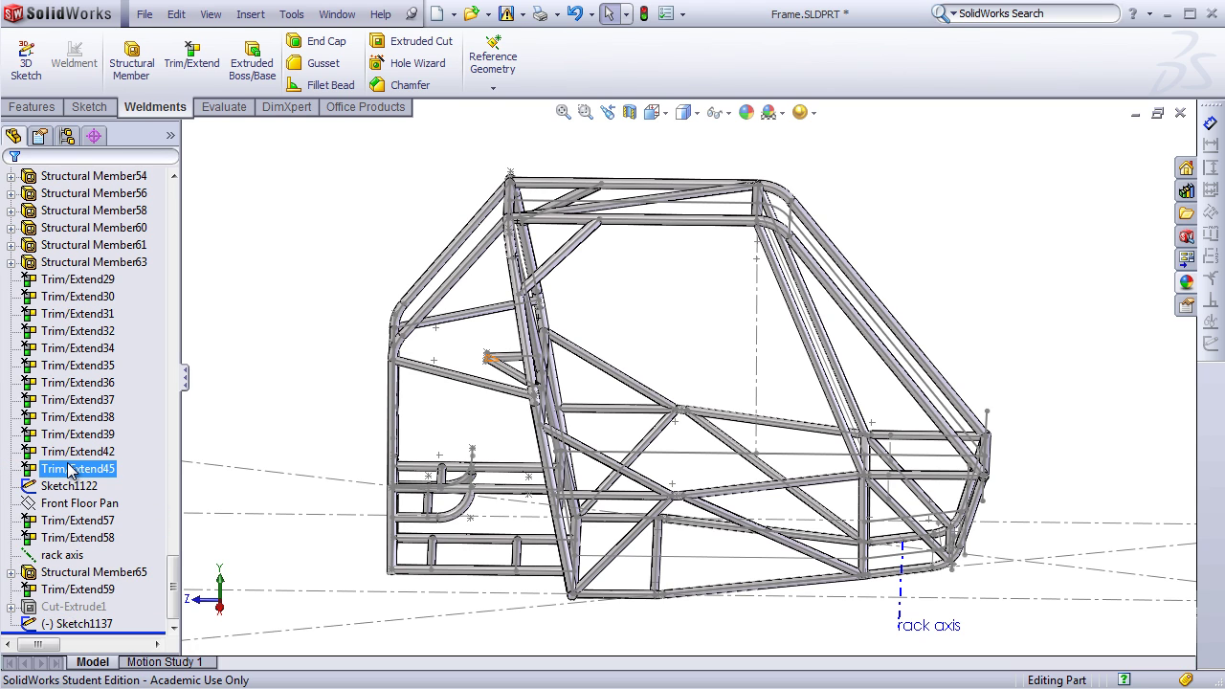